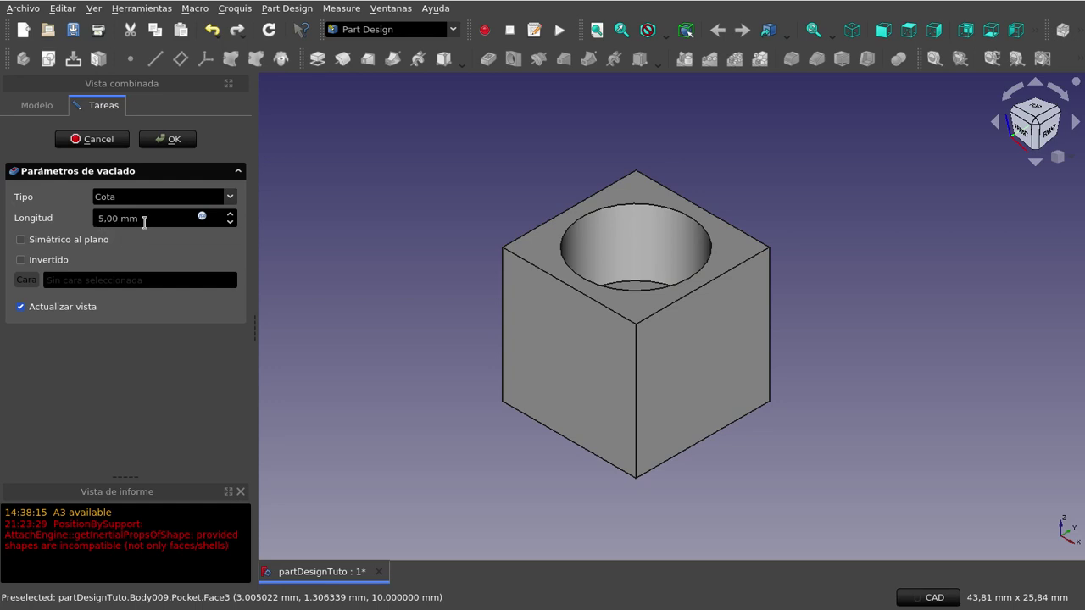
Retype the pocket's Longitud value so it ends up reading 7 mm
{"action": "left_click", "coordinate": [176, 223]}
{"action": "type", "text": "7"}
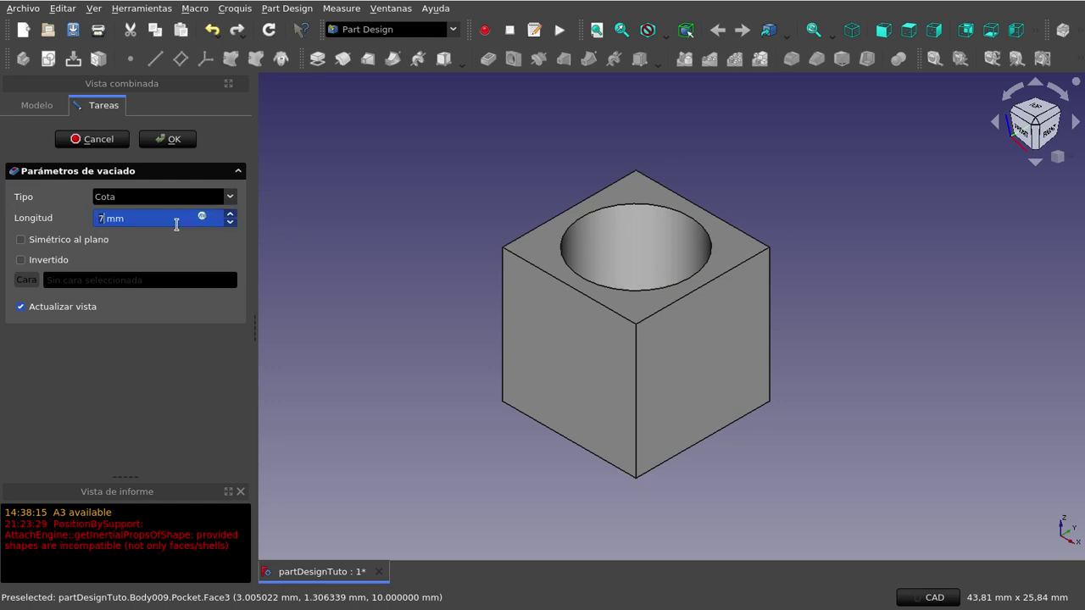
{"action": "type", "text": "2"}
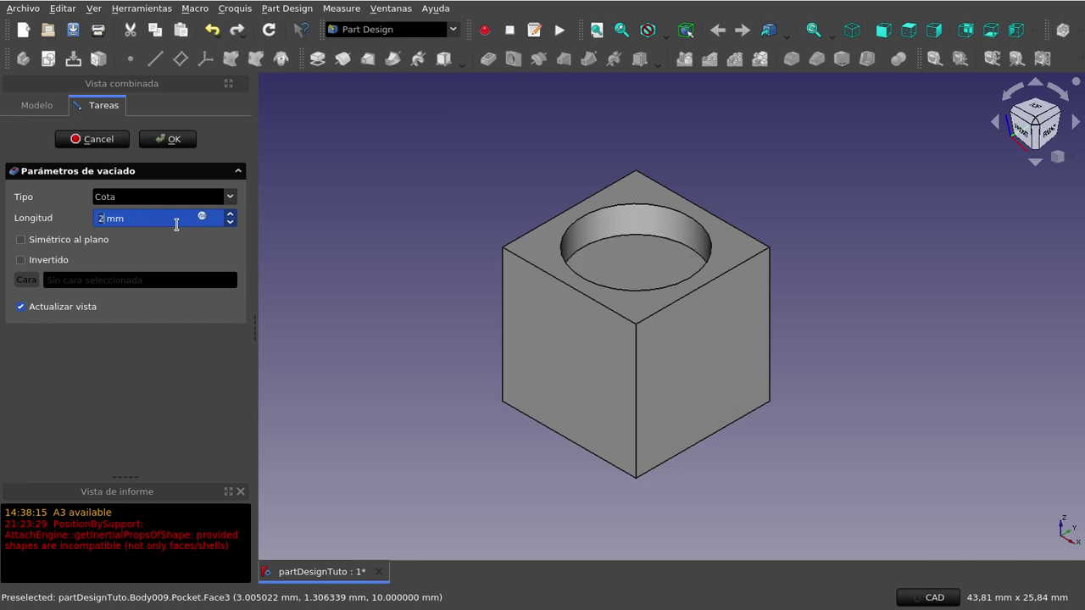
{"action": "type", "text": "0"}
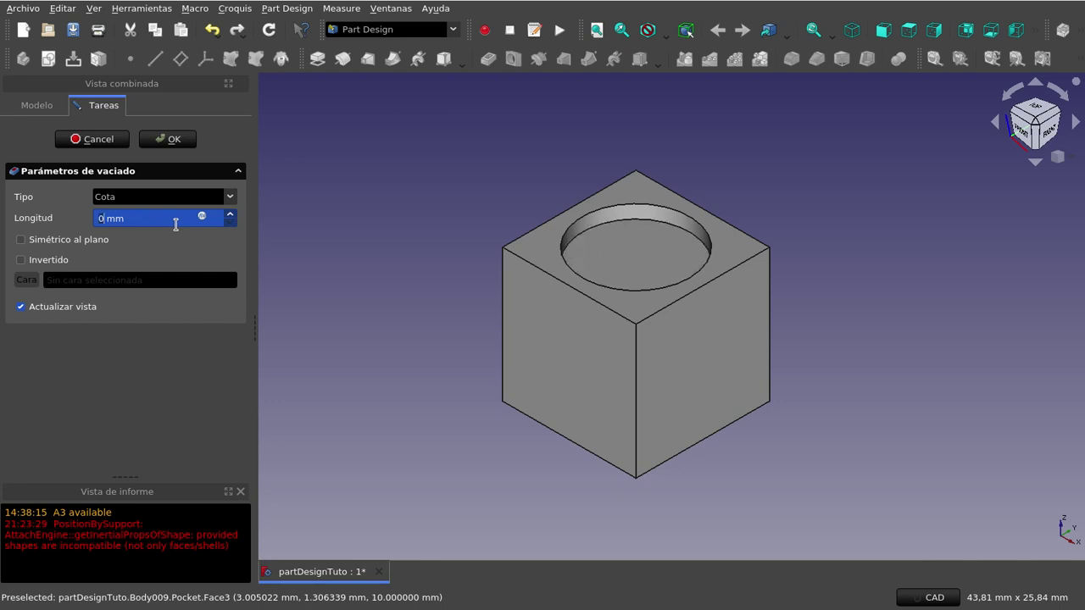
{"action": "type", "text": "4"}
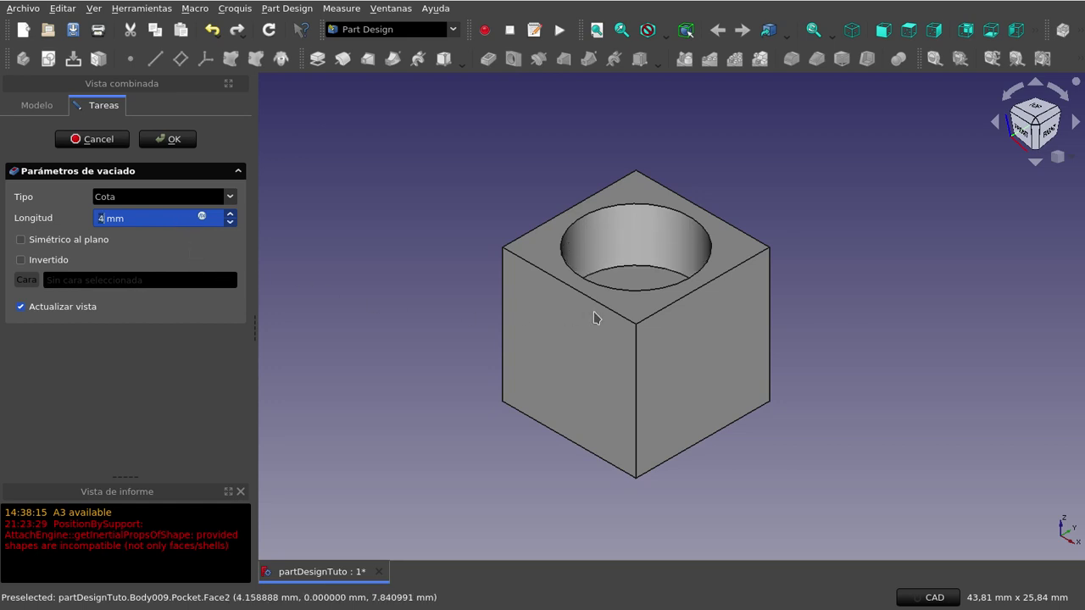
Set the pocket length to 10 mm to preview a through-hole
{"action": "middle_click_drag", "start_coordinate": [770, 181], "coordinate": [766, 213]}
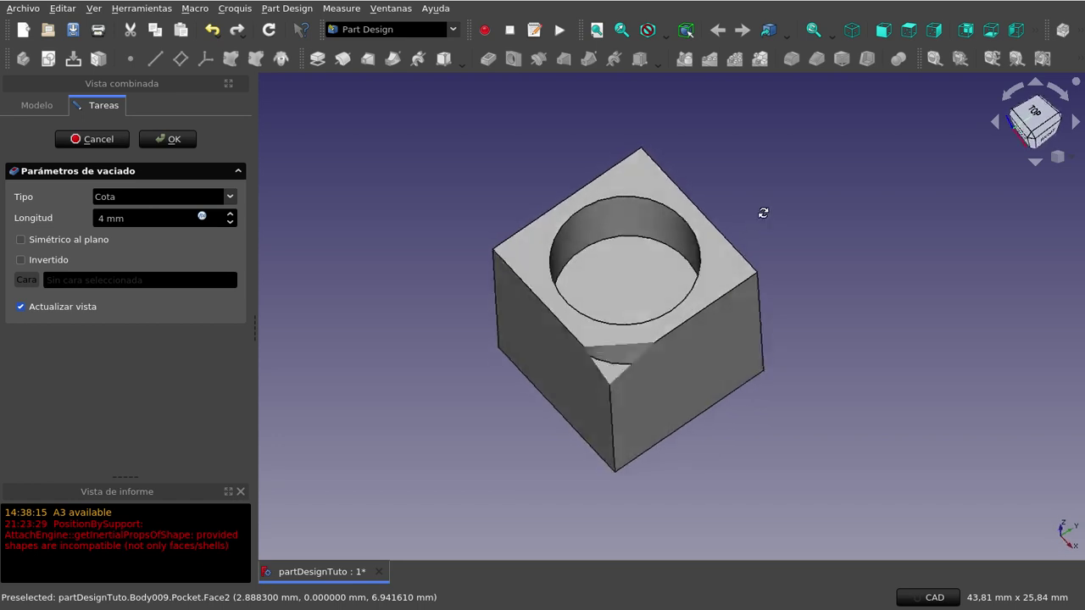
{"action": "left_click", "coordinate": [153, 216]}
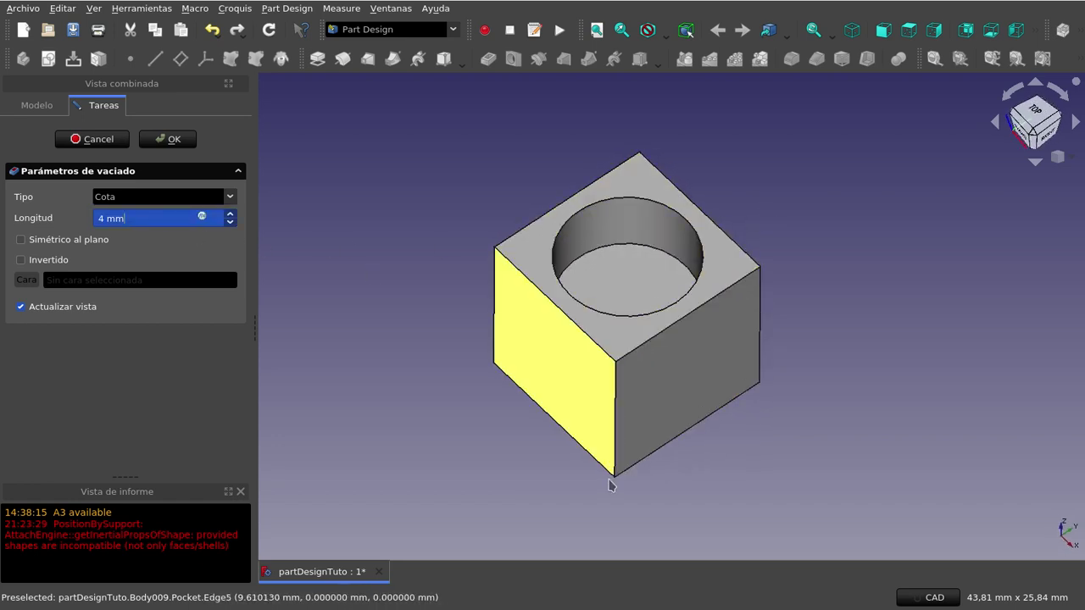
{"action": "type", "text": "10"}
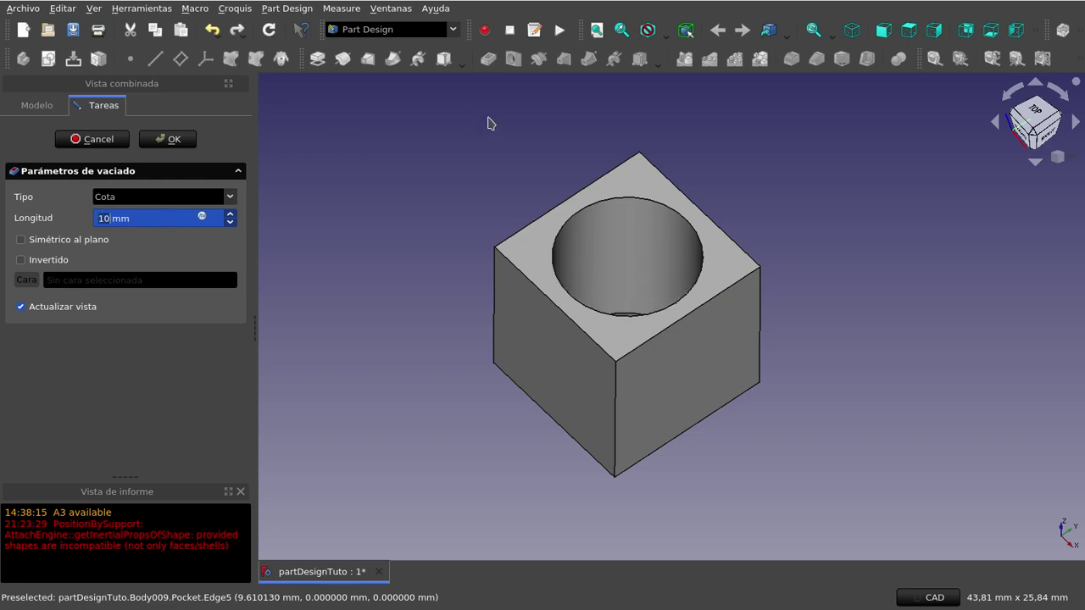
Change the length to 8 mm, then spin it up and down to settle on 3 mm
{"action": "mouse_move", "coordinate": [487, 124]}
{"action": "middle_mouse_down"}
{"action": "mouse_move", "coordinate": [497, 165]}
{"action": "mouse_move", "coordinate": [480, 184]}
{"action": "middle_mouse_up"}
{"action": "left_click", "coordinate": [163, 218]}
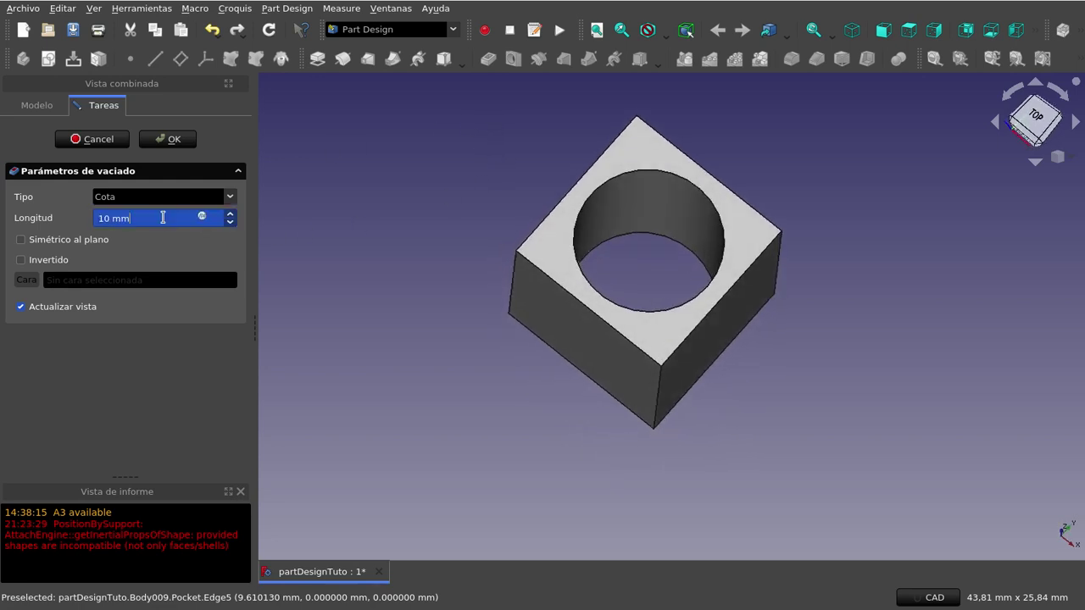
{"action": "type", "text": "8"}
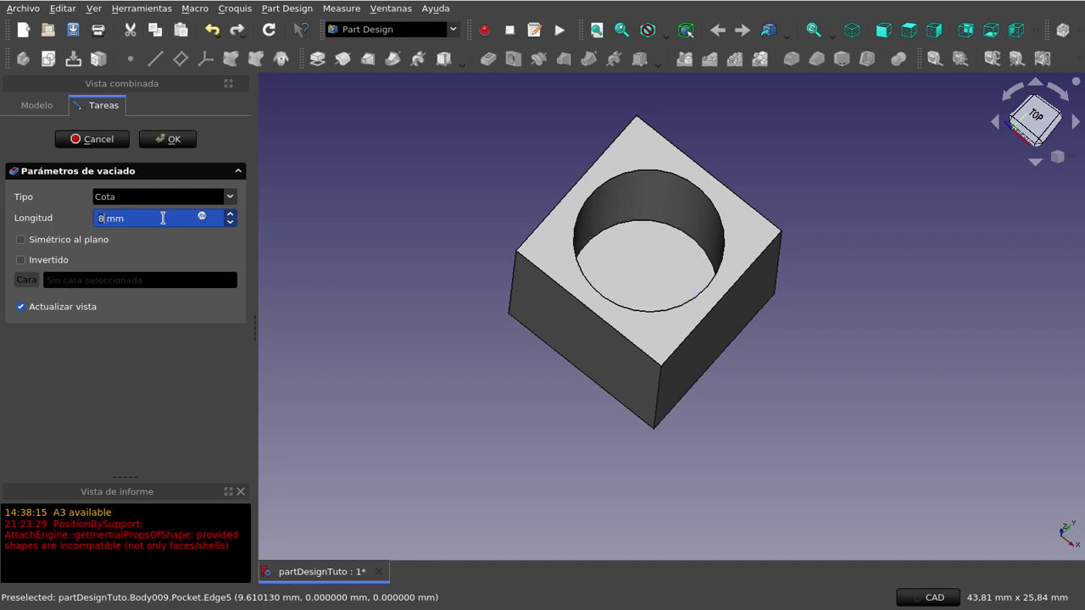
{"action": "scroll", "coordinate": [163, 218], "scroll_direction": "up", "scroll_amount": 1}
{"action": "scroll", "coordinate": [163, 217], "scroll_direction": "up", "scroll_amount": 1}
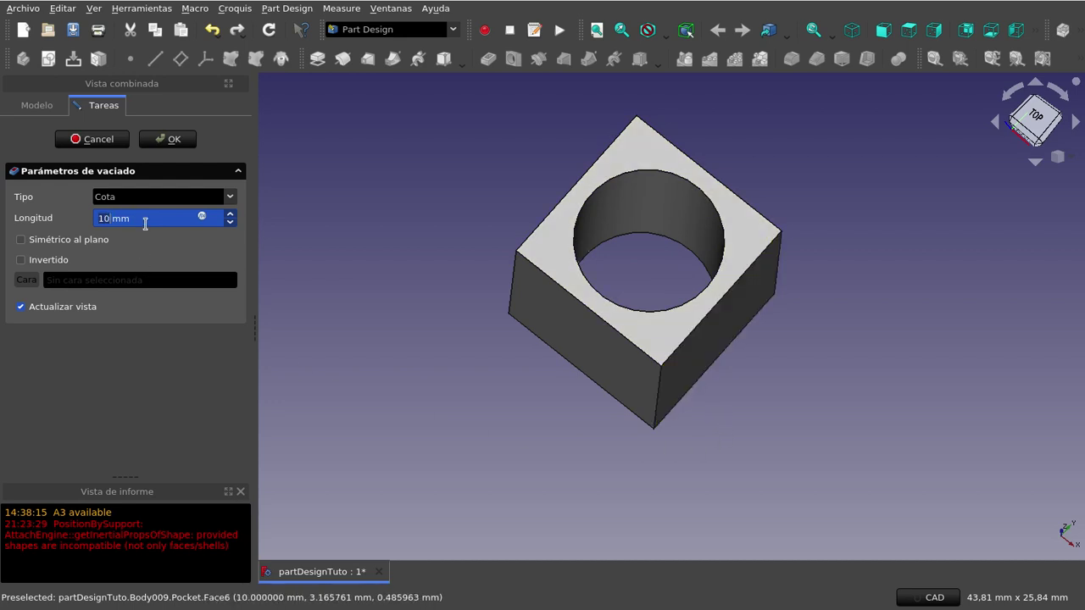
{"action": "scroll", "coordinate": [145, 223], "scroll_direction": "down", "scroll_amount": 2}
{"action": "scroll", "coordinate": [145, 223], "scroll_direction": "down", "scroll_amount": 3}
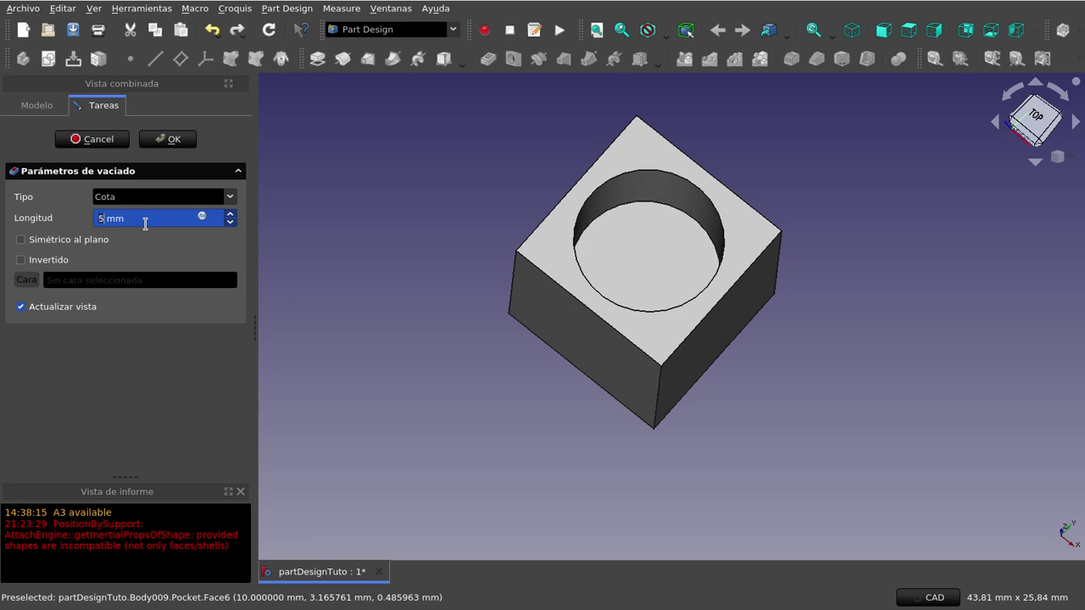
{"action": "scroll", "coordinate": [145, 223], "scroll_direction": "down", "scroll_amount": 2}
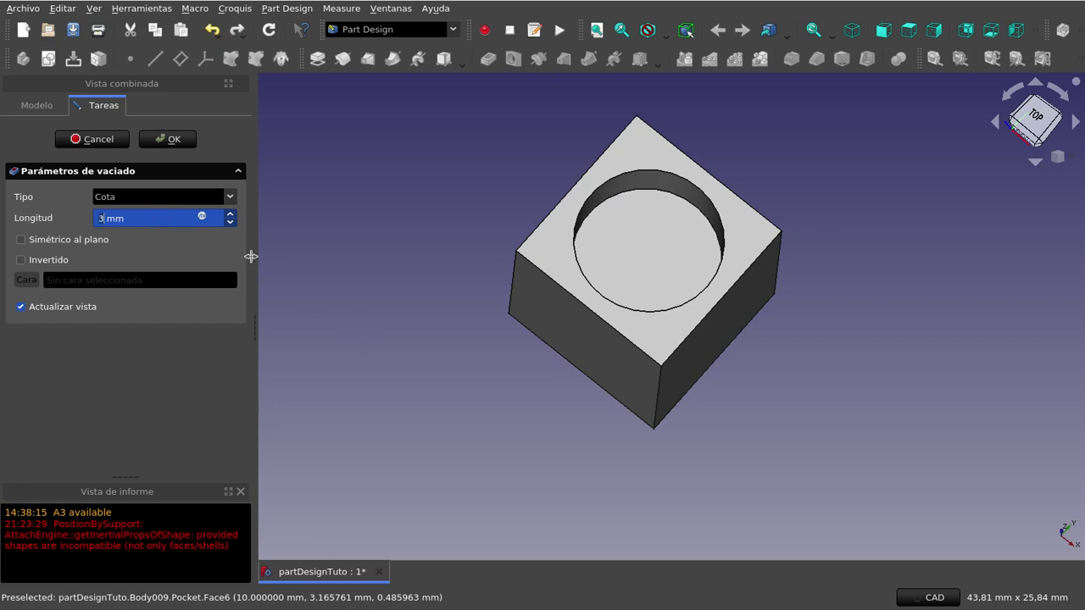
Set the pocket type to 'A través de todos' so the hole cuts through the cube
{"action": "left_click", "coordinate": [230, 197]}
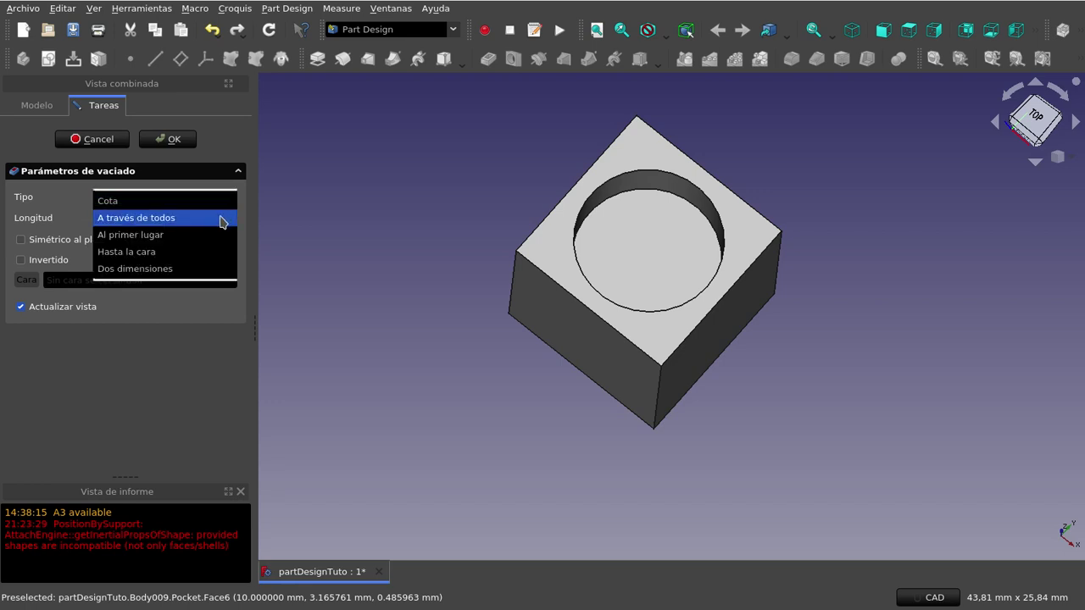
{"action": "left_click", "coordinate": [222, 218]}
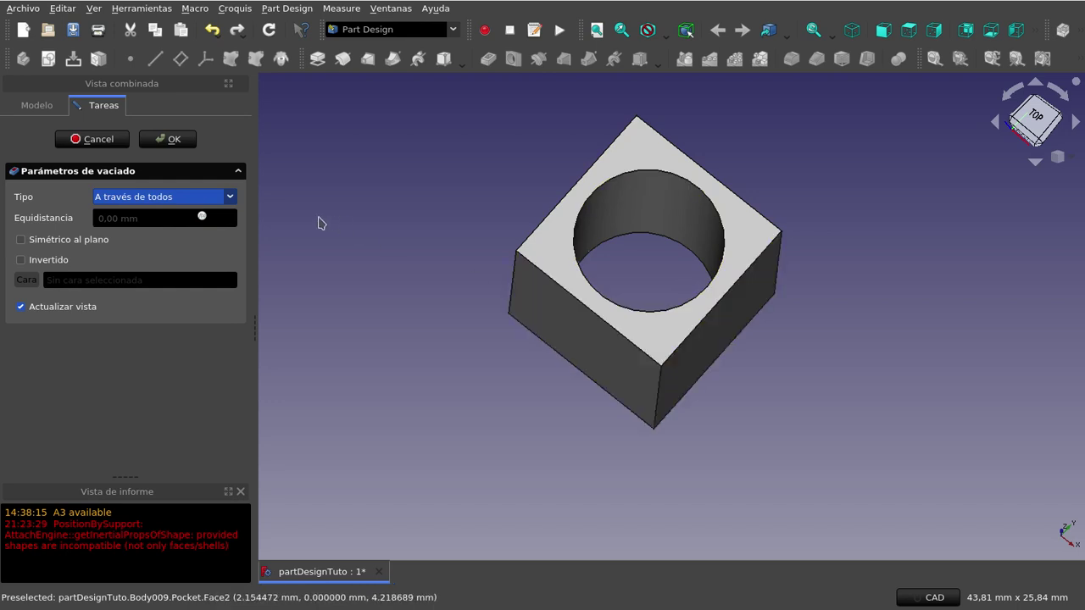
{"action": "left_click", "coordinate": [230, 200]}
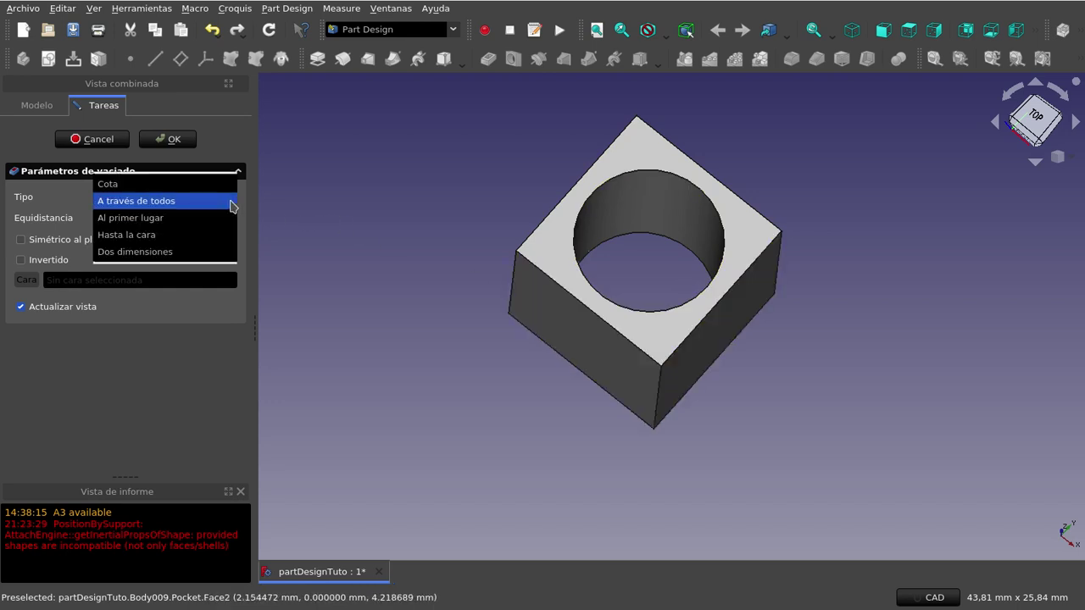
{"action": "left_click", "coordinate": [337, 197]}
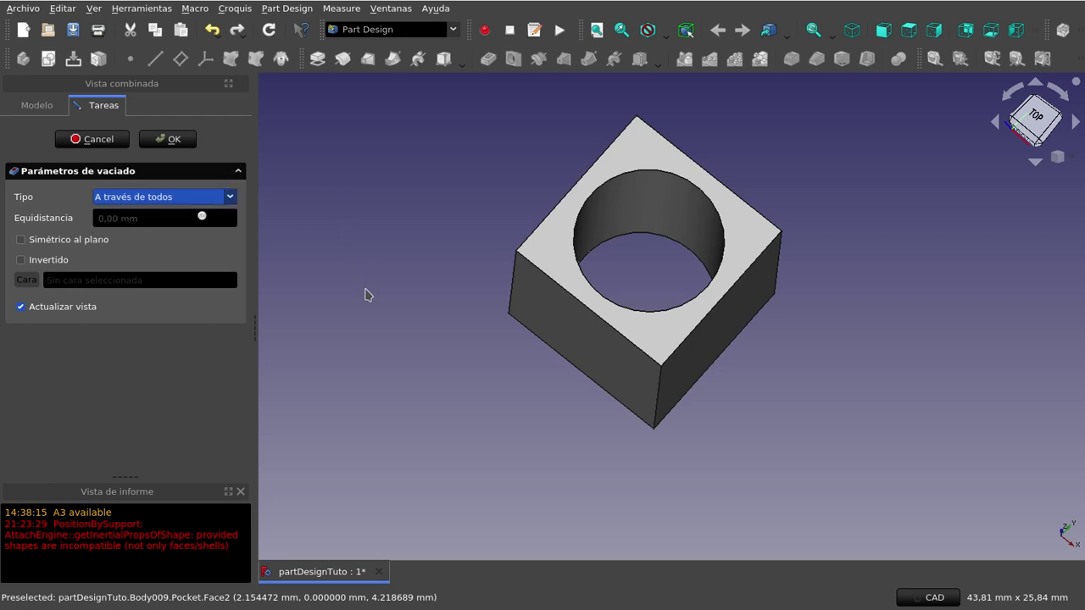
{"action": "mouse_move", "coordinate": [379, 314]}
{"action": "middle_mouse_down"}
{"action": "mouse_move", "coordinate": [394, 288]}
{"action": "mouse_move", "coordinate": [336, 268]}
{"action": "mouse_move", "coordinate": [325, 293]}
{"action": "mouse_move", "coordinate": [364, 317]}
{"action": "middle_mouse_up"}
Inspect the through-all hole from several angles, including the cube's underside
{"action": "left_click", "coordinate": [230, 197]}
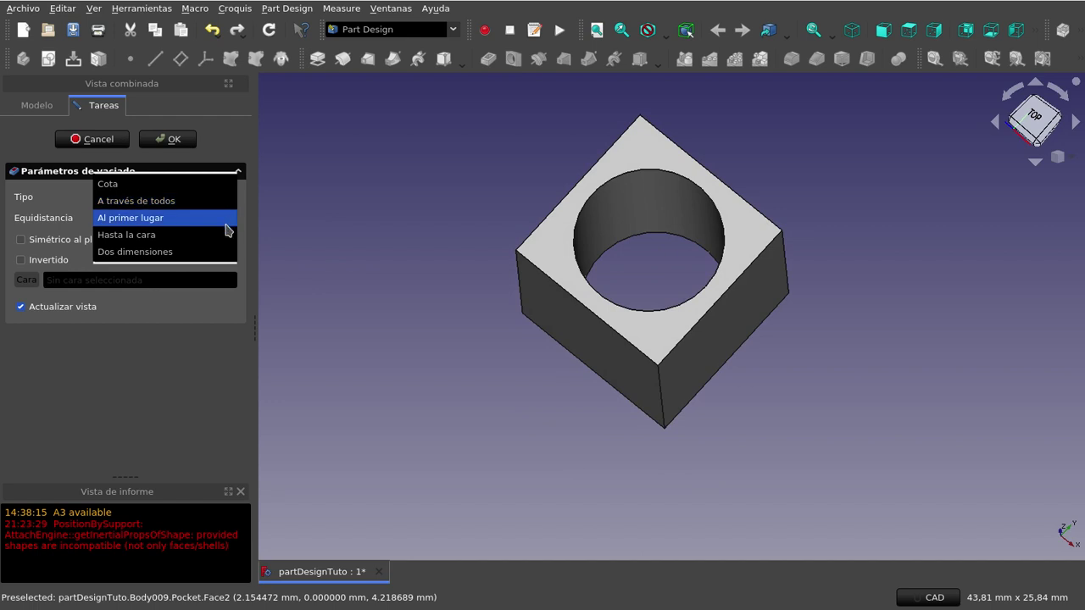
{"action": "left_click", "coordinate": [396, 220]}
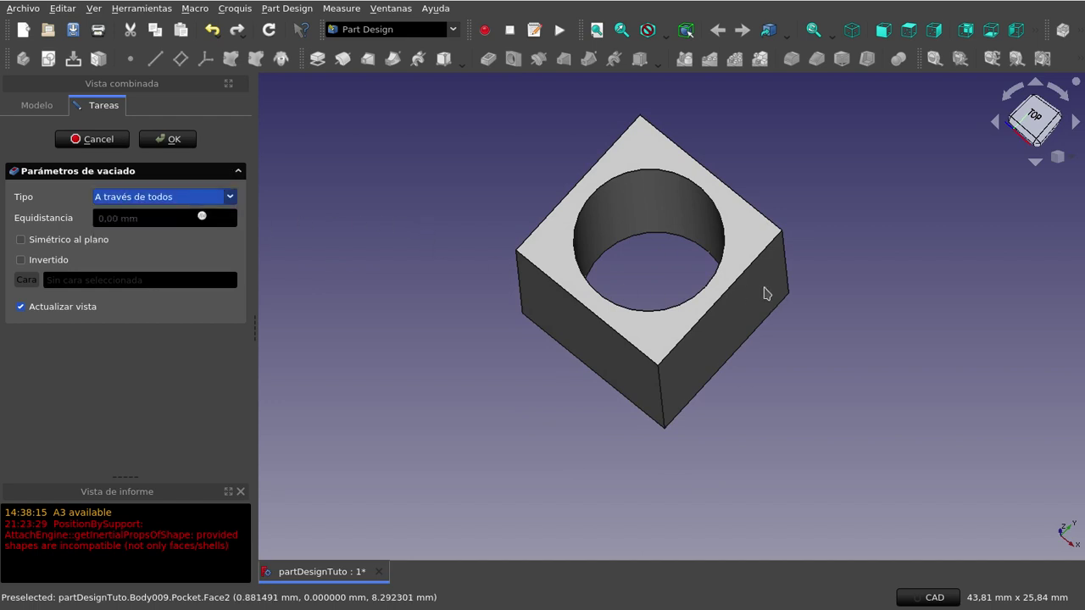
{"action": "mouse_move", "coordinate": [452, 387]}
{"action": "middle_mouse_down"}
{"action": "mouse_move", "coordinate": [432, 359]}
{"action": "mouse_move", "coordinate": [498, 370]}
{"action": "middle_mouse_up"}
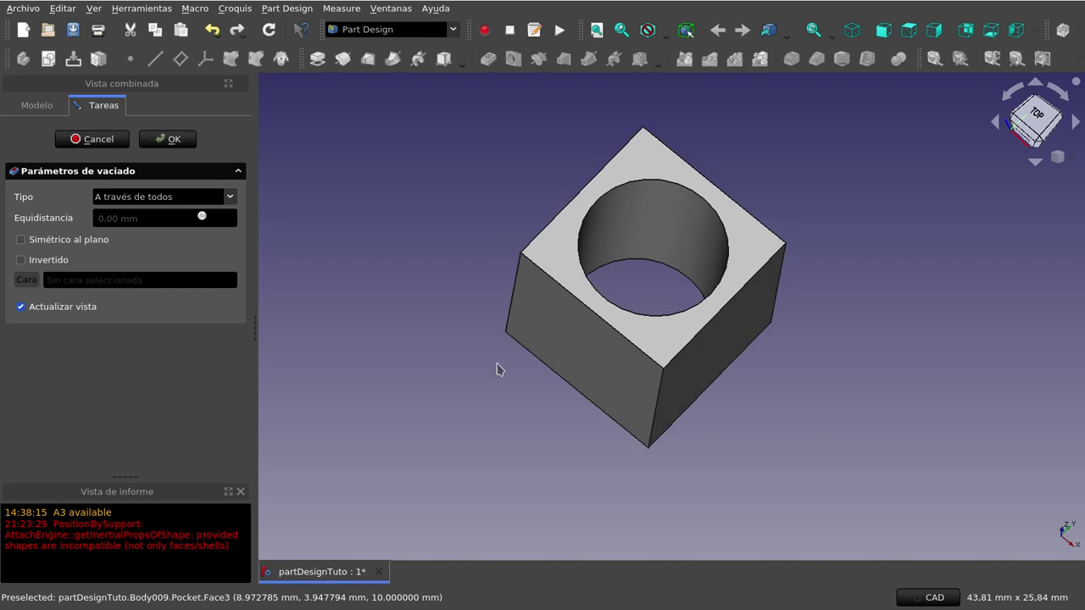
{"action": "mouse_move", "coordinate": [585, 459]}
{"action": "middle_mouse_down"}
{"action": "mouse_move", "coordinate": [629, 448]}
{"action": "mouse_move", "coordinate": [610, 426]}
{"action": "middle_mouse_up"}
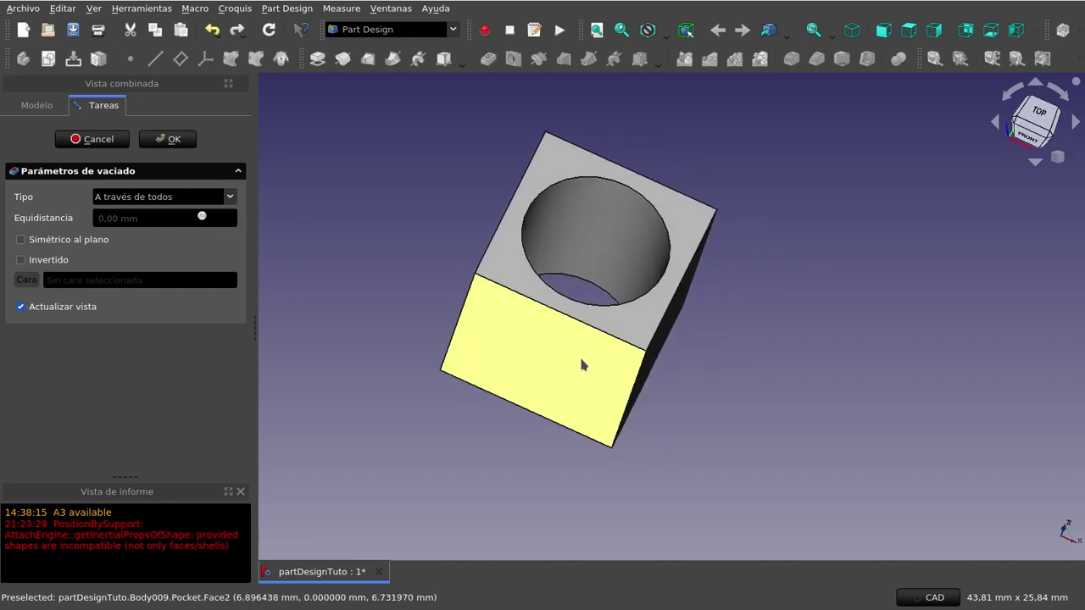
{"action": "mouse_move", "coordinate": [601, 327]}
{"action": "middle_mouse_down"}
{"action": "mouse_move", "coordinate": [625, 235]}
{"action": "mouse_move", "coordinate": [584, 260]}
{"action": "middle_mouse_up"}
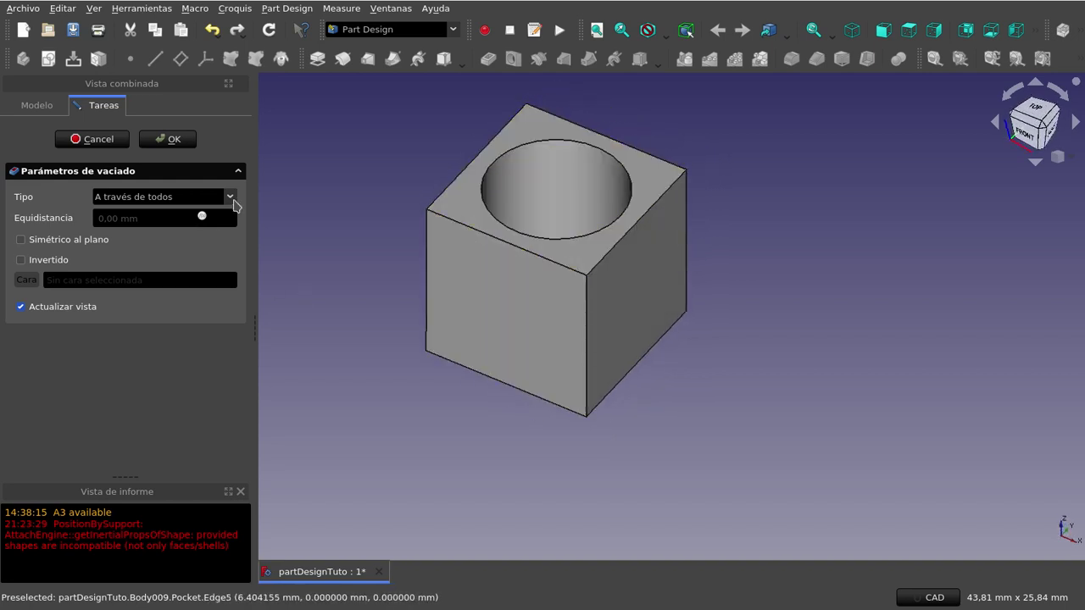
{"action": "left_click", "coordinate": [233, 200]}
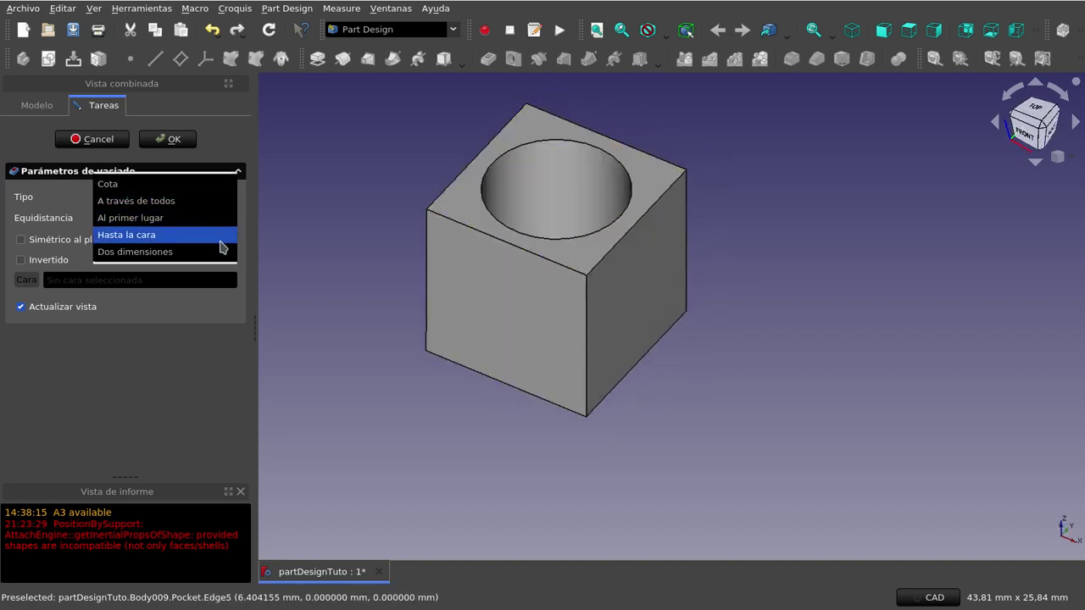
{"action": "left_click", "coordinate": [338, 239]}
{"action": "middle_click_drag", "start_coordinate": [418, 387], "coordinate": [581, 279]}
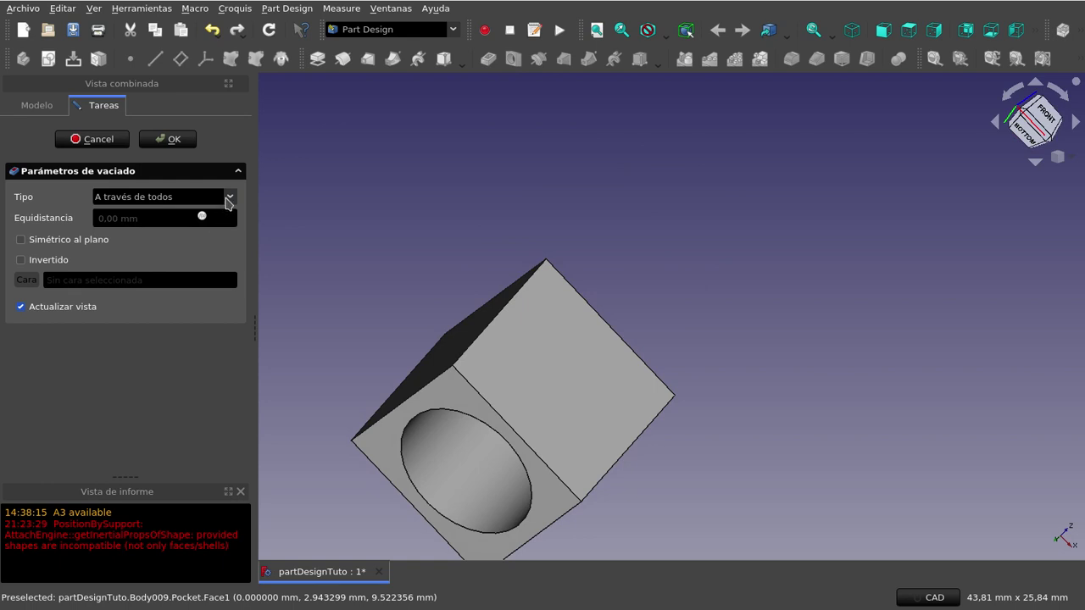
Set the pocket type to 'Hasta la cara' ending at the cube's bottom face, Box001 Cara5
{"action": "left_click", "coordinate": [228, 199]}
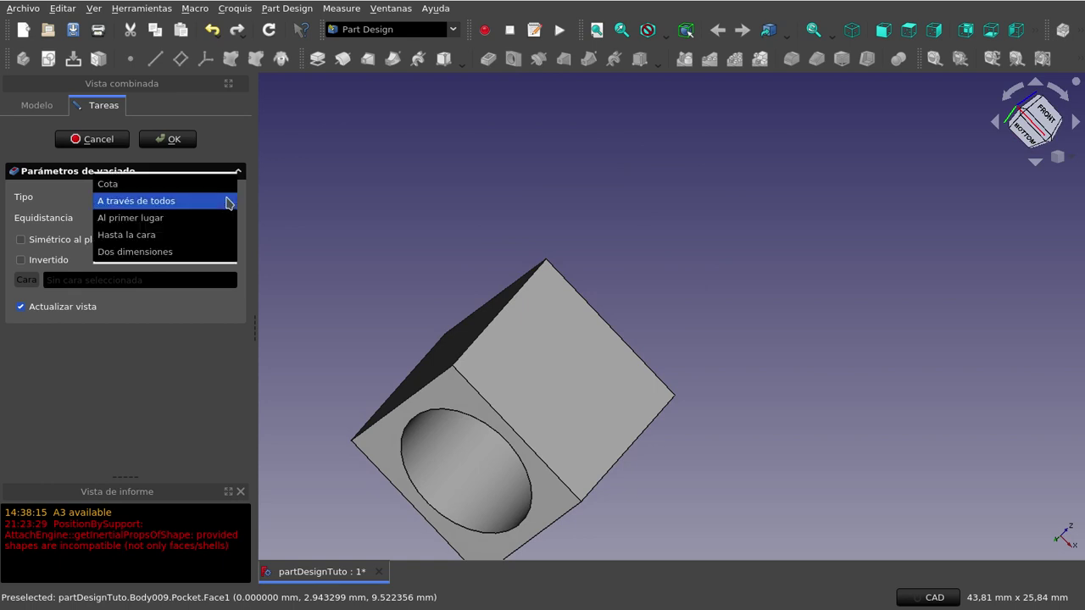
{"action": "left_click", "coordinate": [211, 243]}
{"action": "mouse_move", "coordinate": [627, 225]}
{"action": "middle_mouse_down"}
{"action": "mouse_move", "coordinate": [576, 283]}
{"action": "mouse_move", "coordinate": [569, 320]}
{"action": "mouse_move", "coordinate": [513, 296]}
{"action": "mouse_move", "coordinate": [479, 298]}
{"action": "middle_mouse_up"}
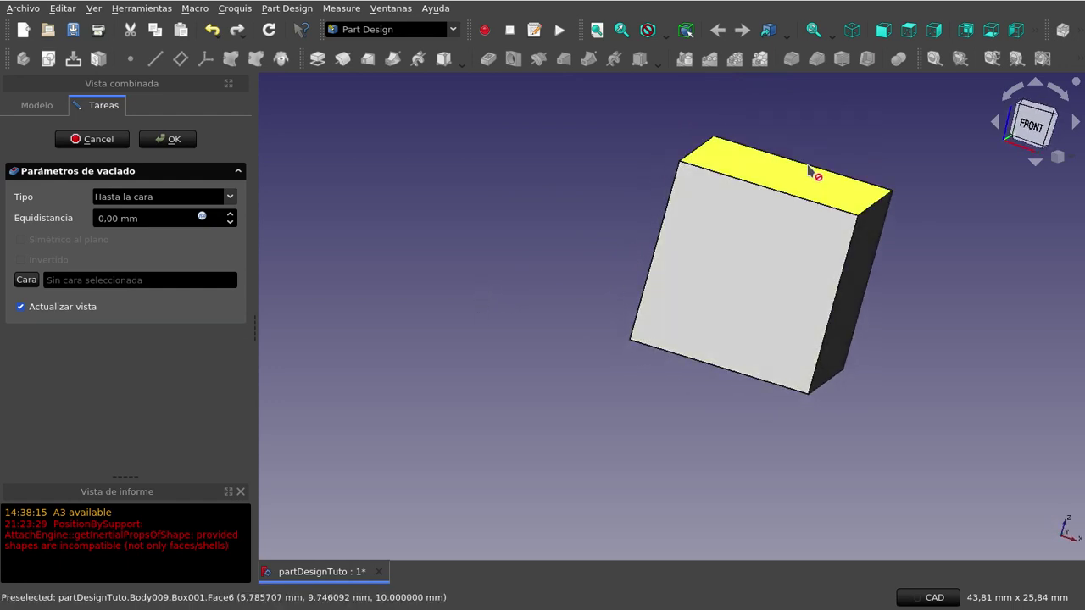
{"action": "mouse_move", "coordinate": [811, 172]}
{"action": "middle_mouse_down"}
{"action": "mouse_move", "coordinate": [666, 363]}
{"action": "mouse_move", "coordinate": [689, 302]}
{"action": "mouse_move", "coordinate": [689, 480]}
{"action": "middle_mouse_up"}
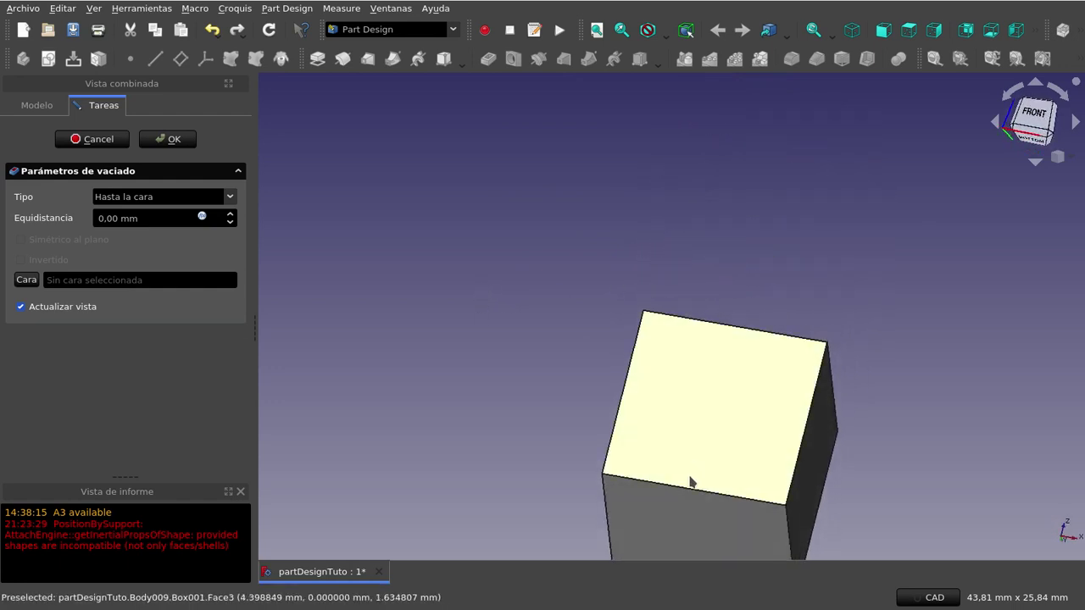
{"action": "left_click", "coordinate": [690, 526]}
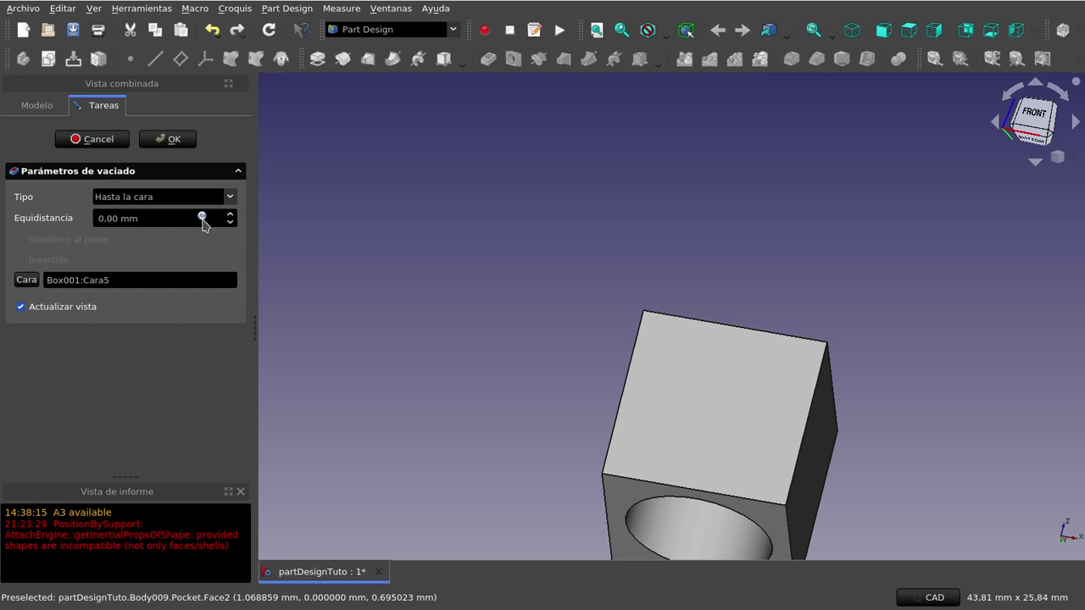
Keep the up-to-face type and fit the whole cube in the view
{"action": "left_click", "coordinate": [229, 197]}
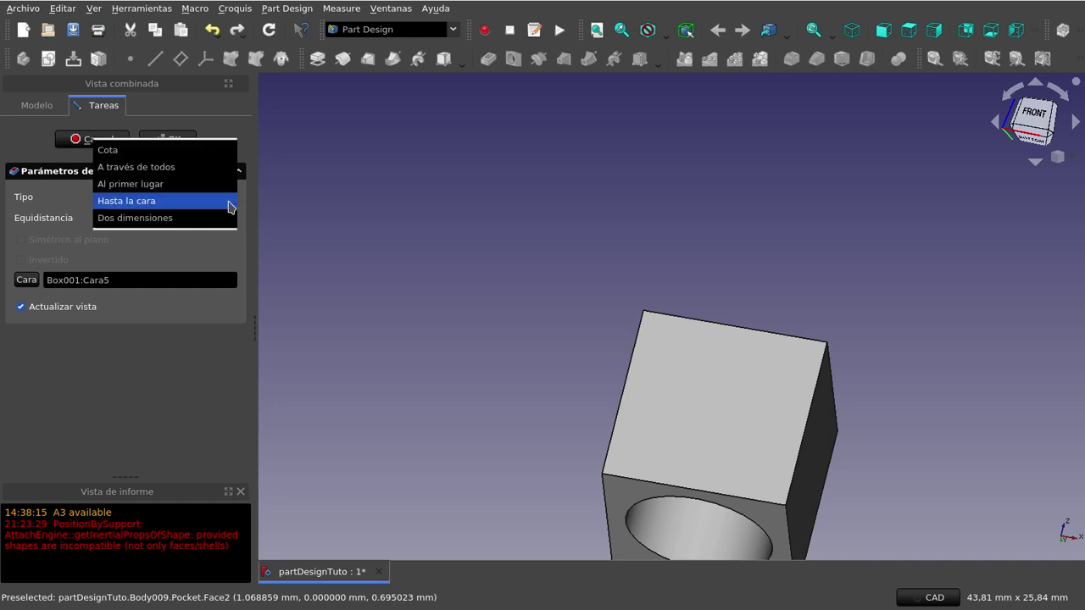
{"action": "left_click", "coordinate": [379, 204]}
{"action": "mouse_move", "coordinate": [648, 231]}
{"action": "middle_mouse_down"}
{"action": "mouse_move", "coordinate": [491, 472]}
{"action": "mouse_move", "coordinate": [489, 327]}
{"action": "middle_mouse_up"}
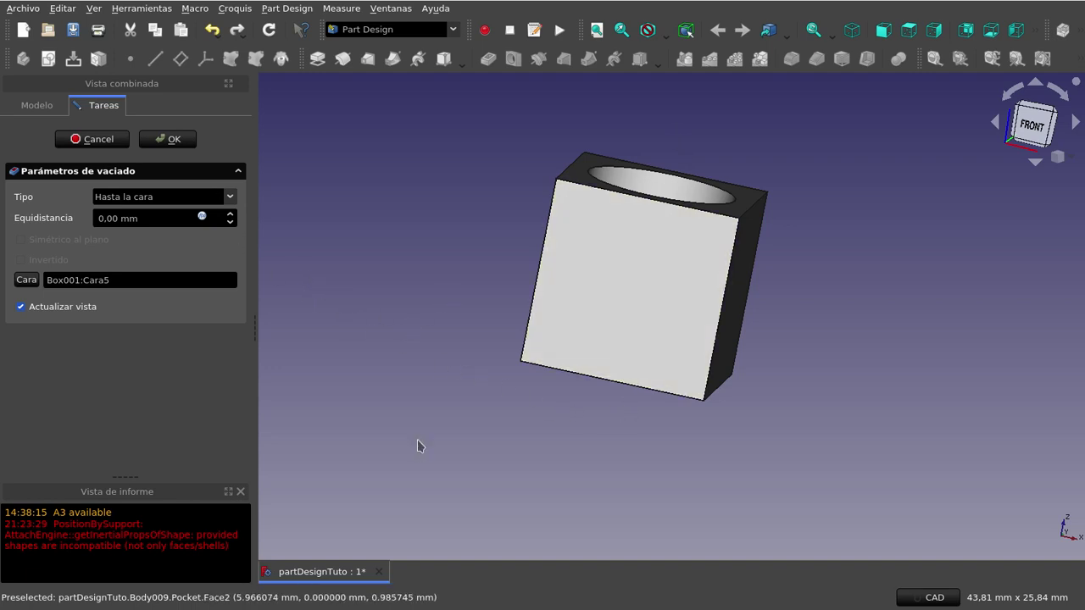
{"action": "middle_click_drag", "start_coordinate": [430, 367], "coordinate": [427, 387]}
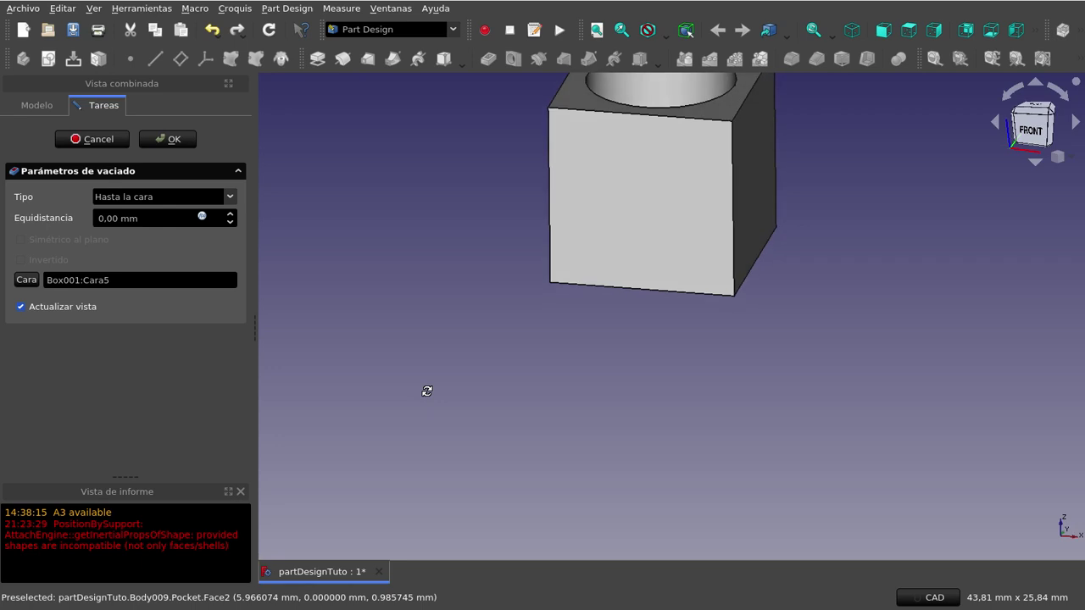
{"action": "left_click", "coordinate": [597, 29]}
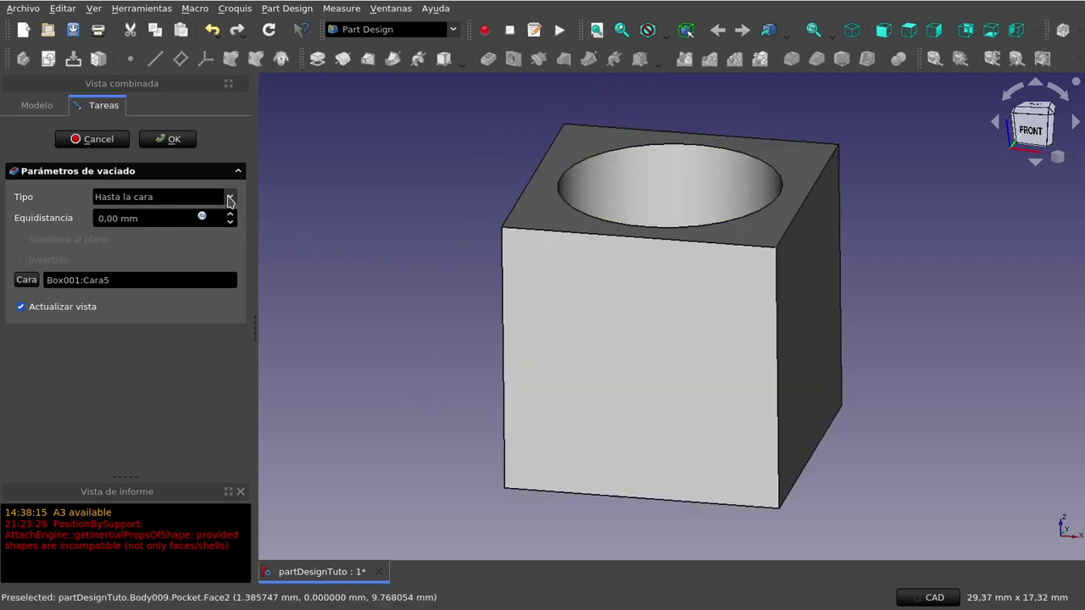
{"action": "left_click", "coordinate": [229, 199]}
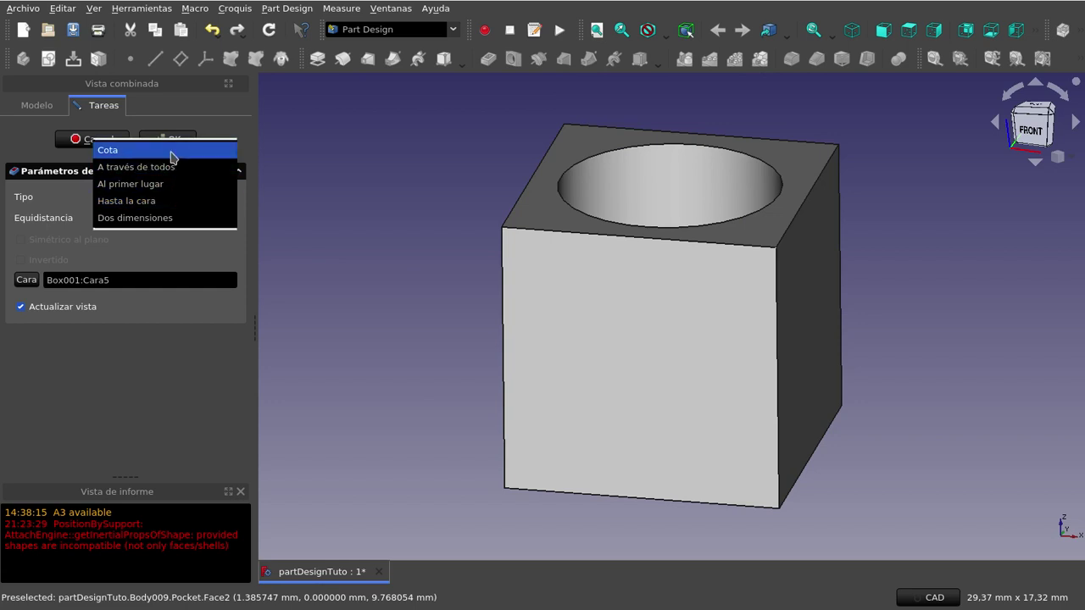
Switch the pocket type back to 'Cota' at 3 mm and inspect the shallow recess
{"action": "left_click", "coordinate": [176, 153]}
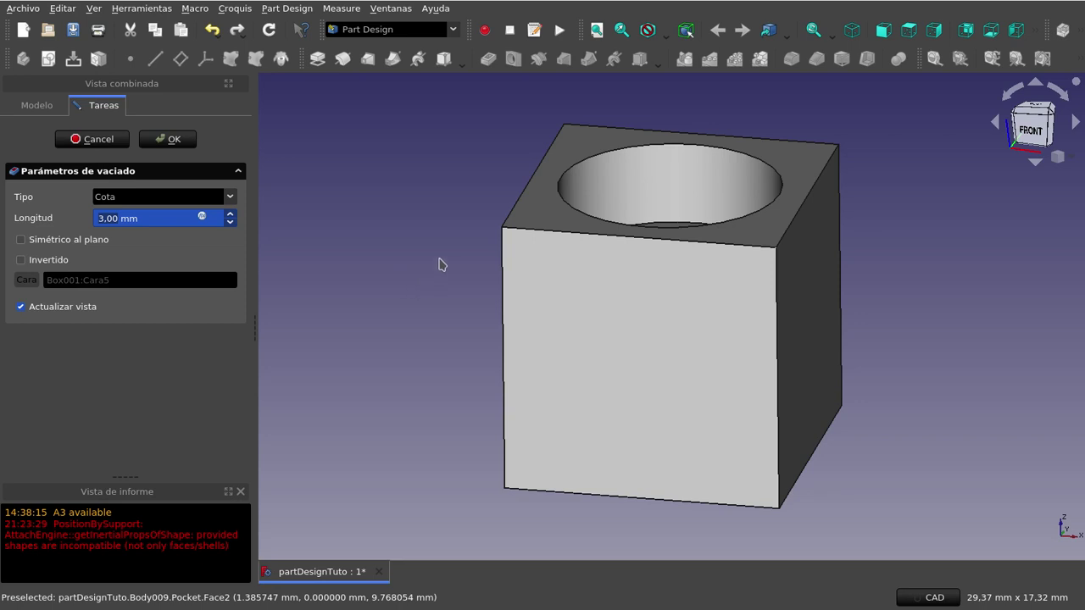
{"action": "mouse_move", "coordinate": [472, 347]}
{"action": "middle_mouse_down"}
{"action": "mouse_move", "coordinate": [558, 348]}
{"action": "mouse_move", "coordinate": [552, 322]}
{"action": "middle_mouse_up"}
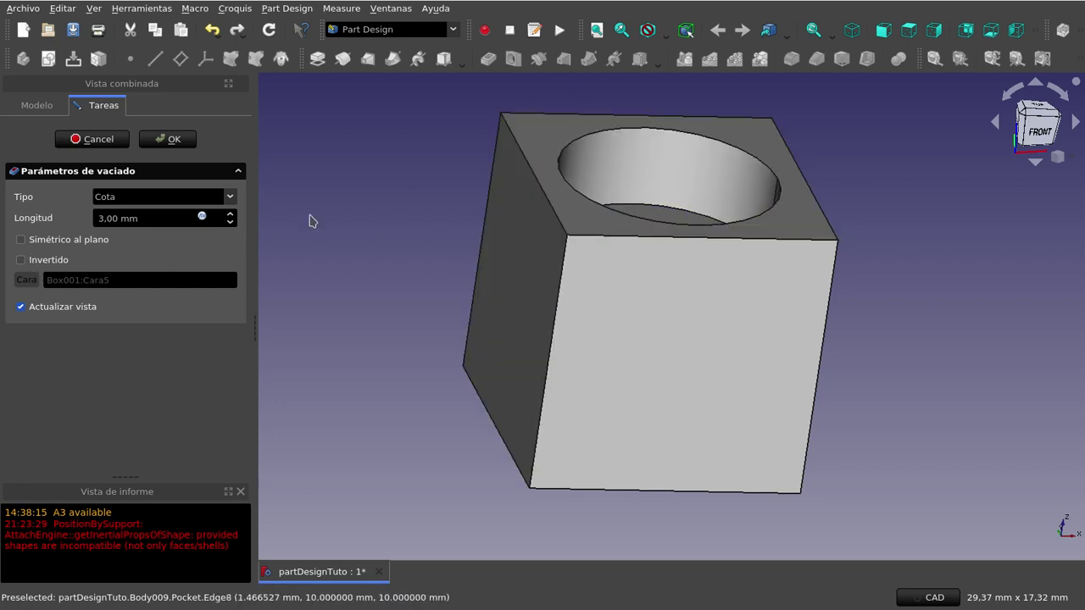
Change the pocket length from 3 mm to 10 mm
{"action": "left_click", "coordinate": [21, 241]}
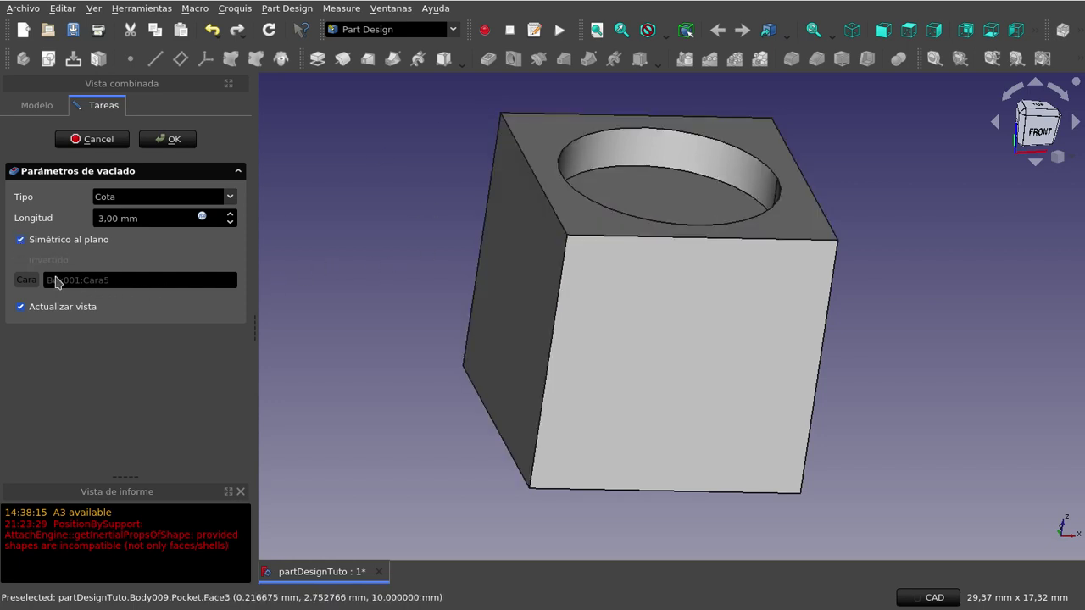
{"action": "left_click", "coordinate": [22, 242]}
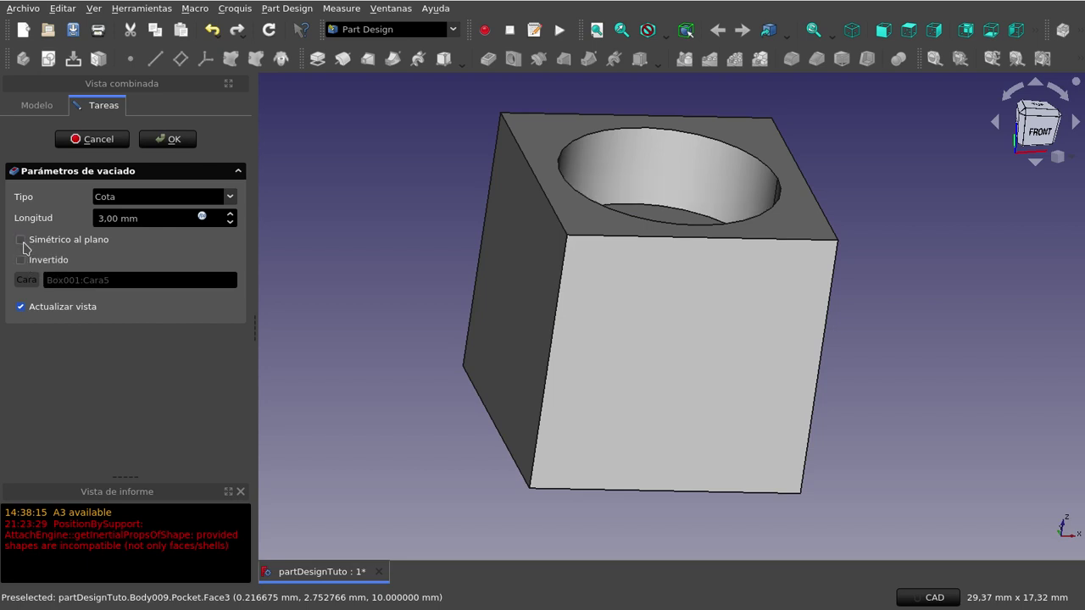
{"action": "left_click", "coordinate": [157, 223]}
{"action": "double_click", "coordinate": [157, 223]}
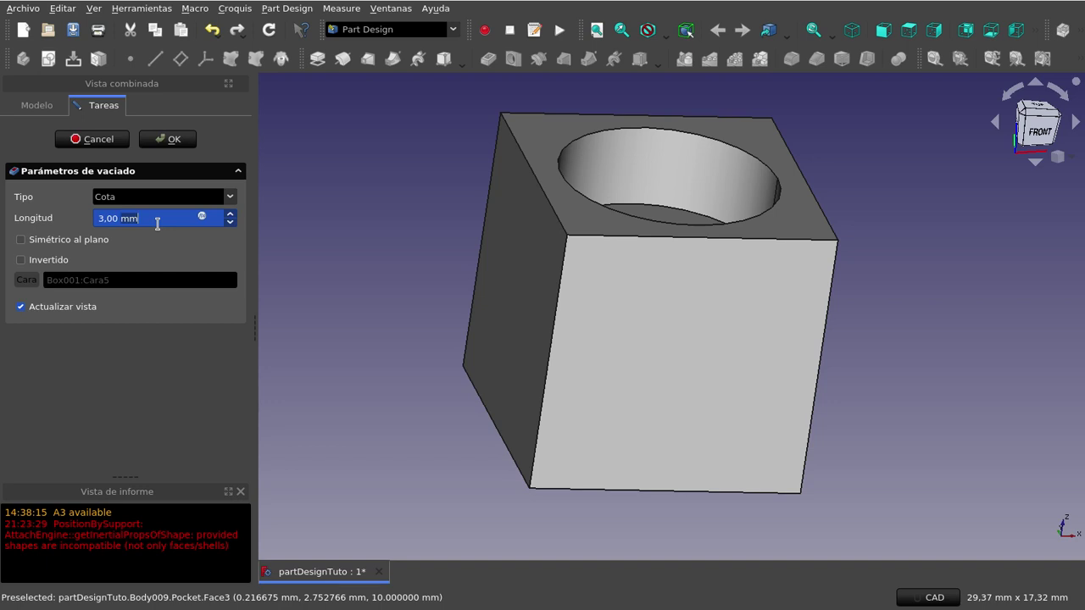
{"action": "left_click", "coordinate": [158, 223]}
{"action": "type", "text": "10"}
{"action": "left_click", "coordinate": [315, 290]}
Enable 'Simétrico al plano' and inspect the deeper symmetric hole
{"action": "mouse_move", "coordinate": [615, 291]}
{"action": "middle_mouse_down"}
{"action": "mouse_move", "coordinate": [609, 342]}
{"action": "mouse_move", "coordinate": [598, 313]}
{"action": "middle_mouse_up"}
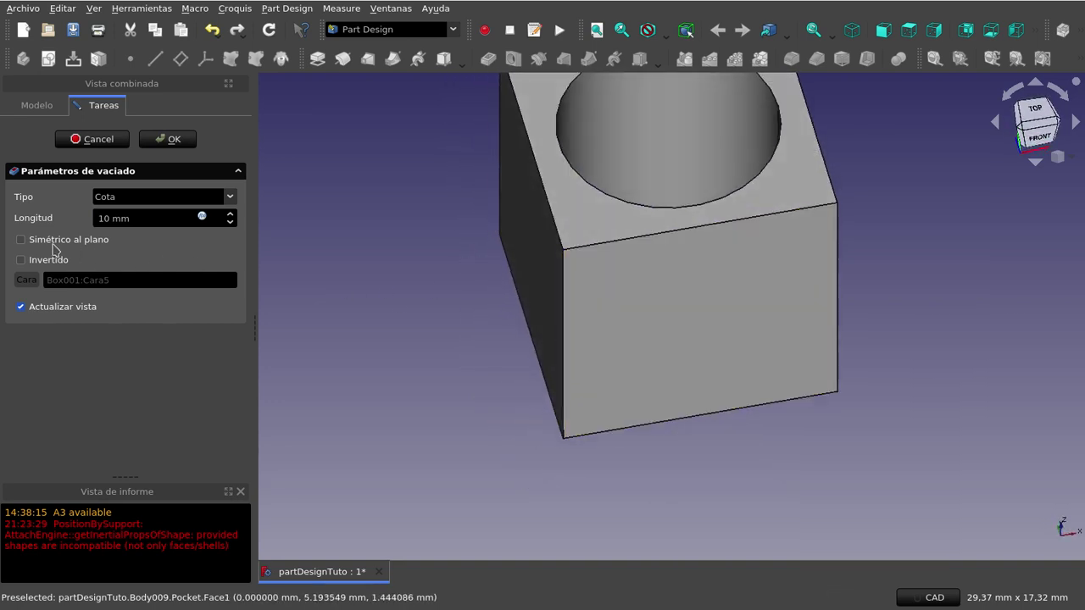
{"action": "left_click", "coordinate": [23, 242]}
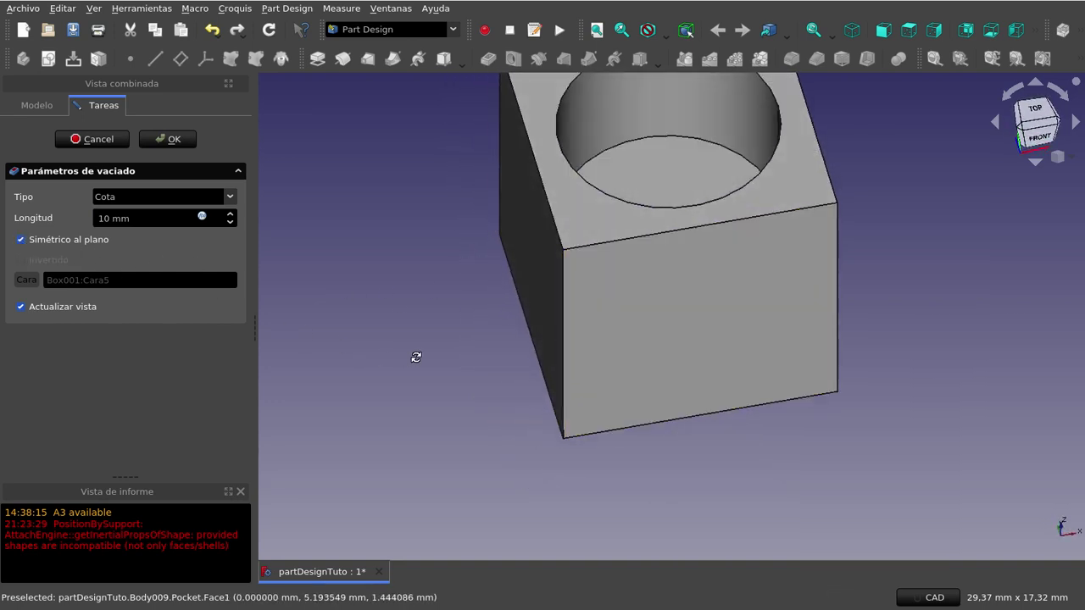
{"action": "mouse_move", "coordinate": [416, 356]}
{"action": "middle_mouse_down"}
{"action": "mouse_move", "coordinate": [418, 310]}
{"action": "mouse_move", "coordinate": [486, 295]}
{"action": "middle_mouse_up"}
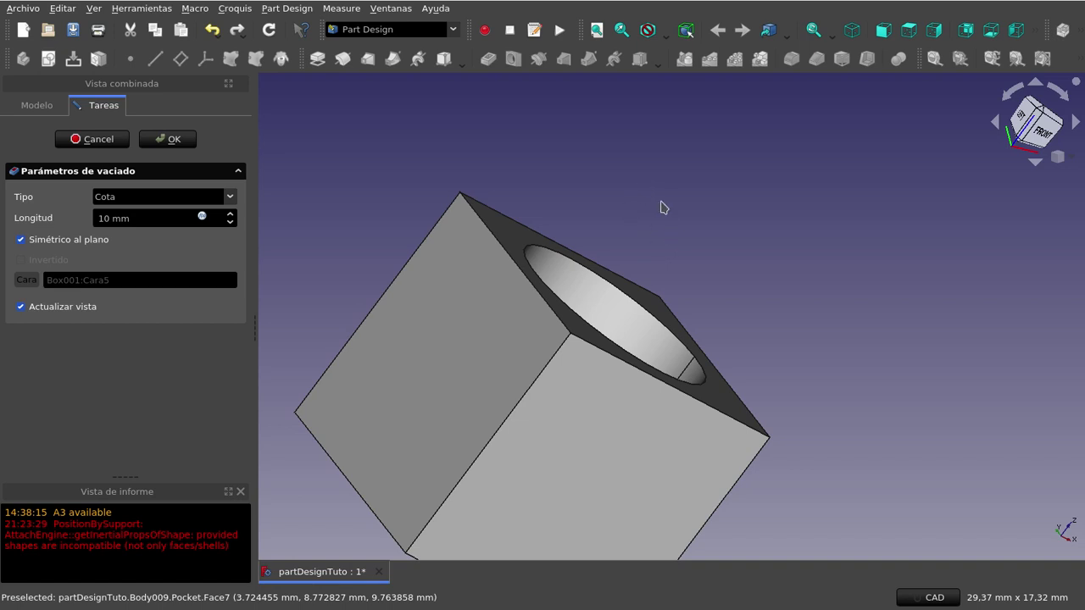
{"action": "mouse_move", "coordinate": [636, 223]}
{"action": "middle_mouse_down"}
{"action": "mouse_move", "coordinate": [635, 179]}
{"action": "mouse_move", "coordinate": [610, 206]}
{"action": "middle_mouse_up"}
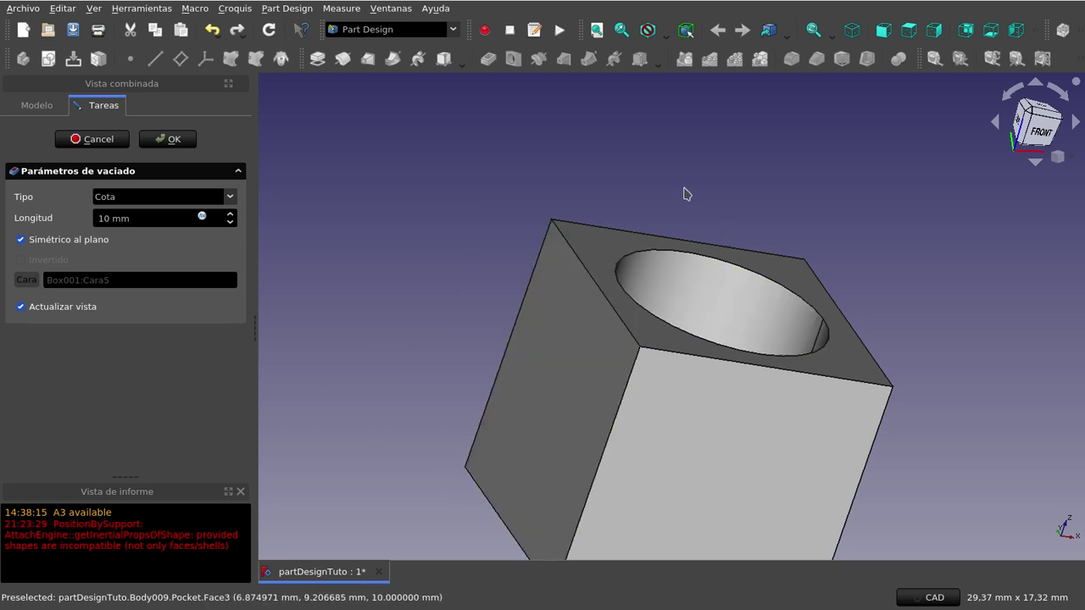
{"action": "mouse_move", "coordinate": [685, 194]}
{"action": "middle_mouse_down"}
{"action": "mouse_move", "coordinate": [649, 189]}
{"action": "mouse_move", "coordinate": [642, 200]}
{"action": "middle_mouse_up"}
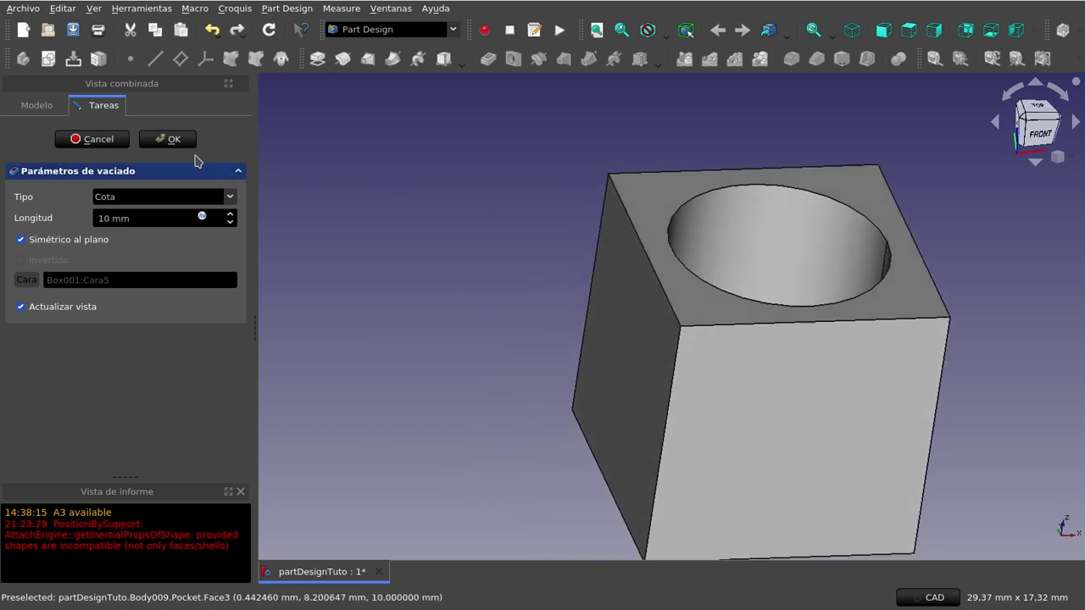
Accept the 10 mm symmetric pocket so a Pocket feature appears under Body009
{"action": "left_click", "coordinate": [170, 139]}
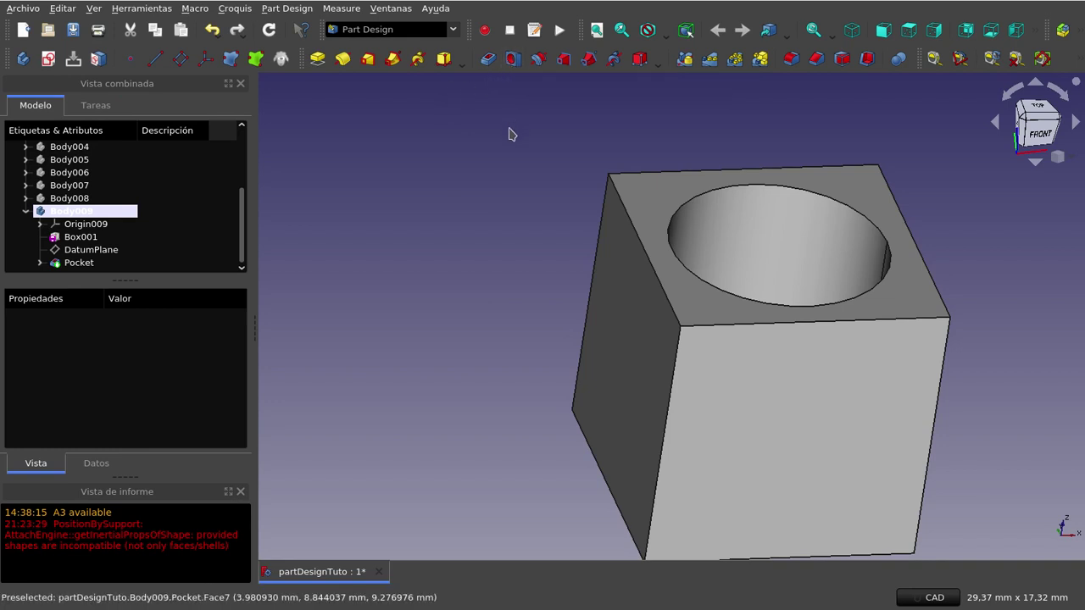
{"action": "scroll", "coordinate": [431, 310], "scroll_direction": "down", "scroll_amount": 2}
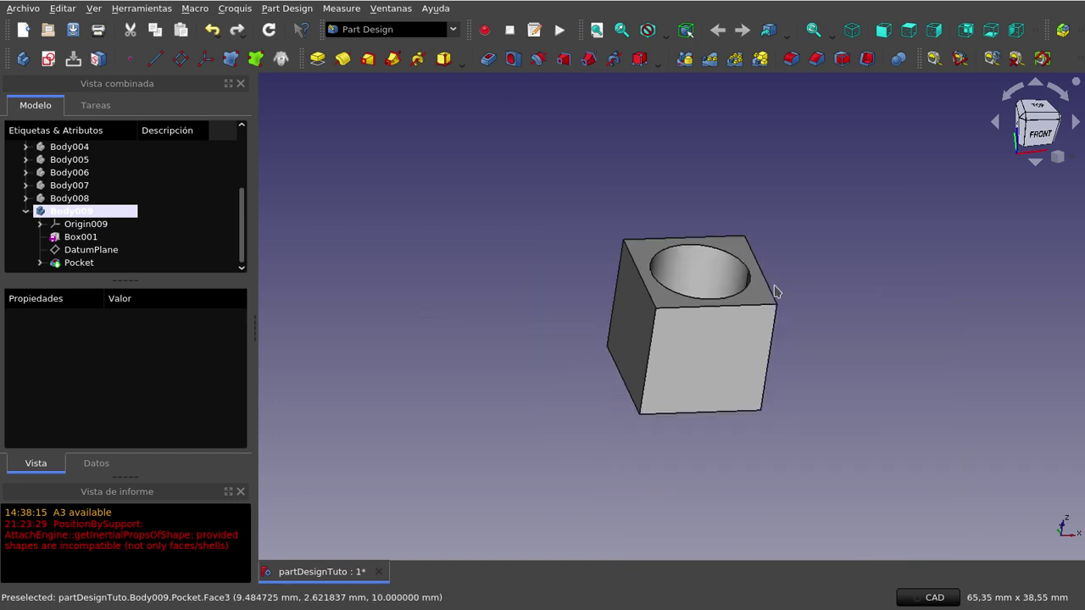
{"action": "scroll", "coordinate": [772, 291], "scroll_direction": "up", "scroll_amount": 2}
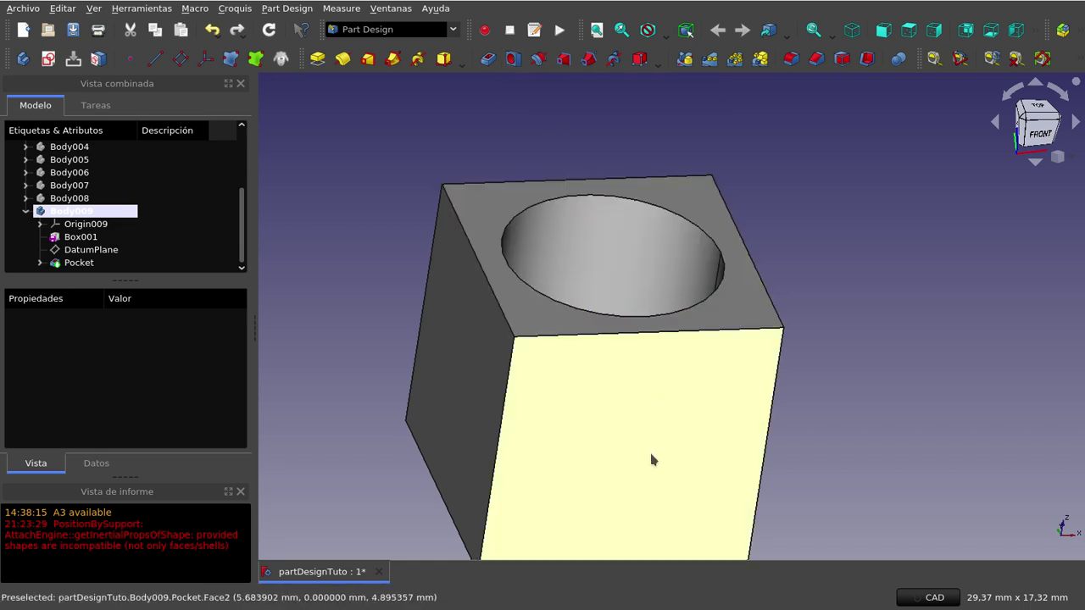
Create a datum plane, DatumPlane001, on the cube's front face
{"action": "left_click", "coordinate": [650, 388]}
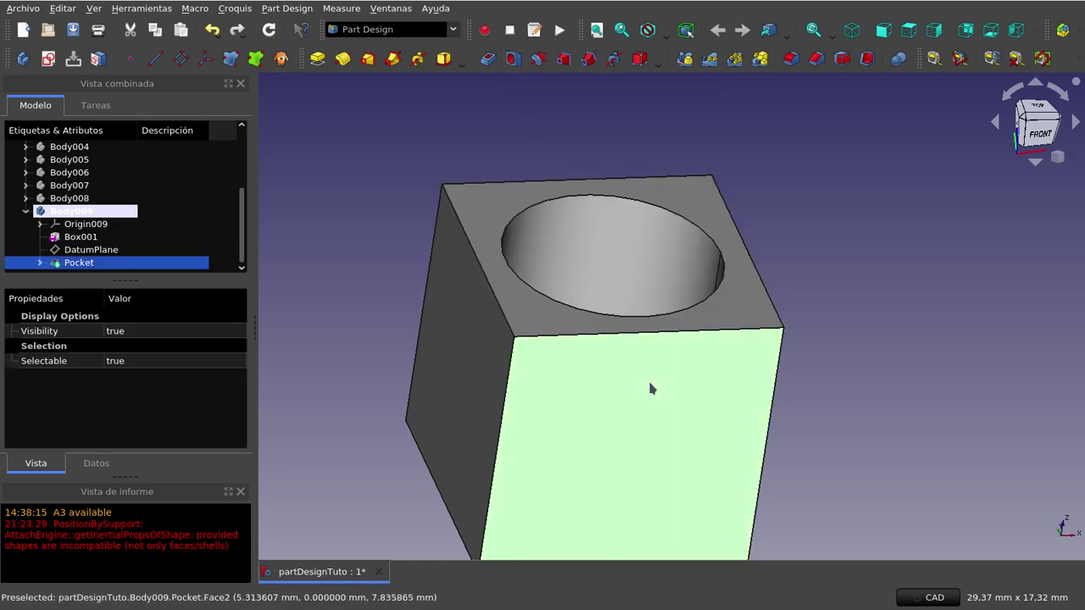
{"action": "left_click", "coordinate": [181, 60]}
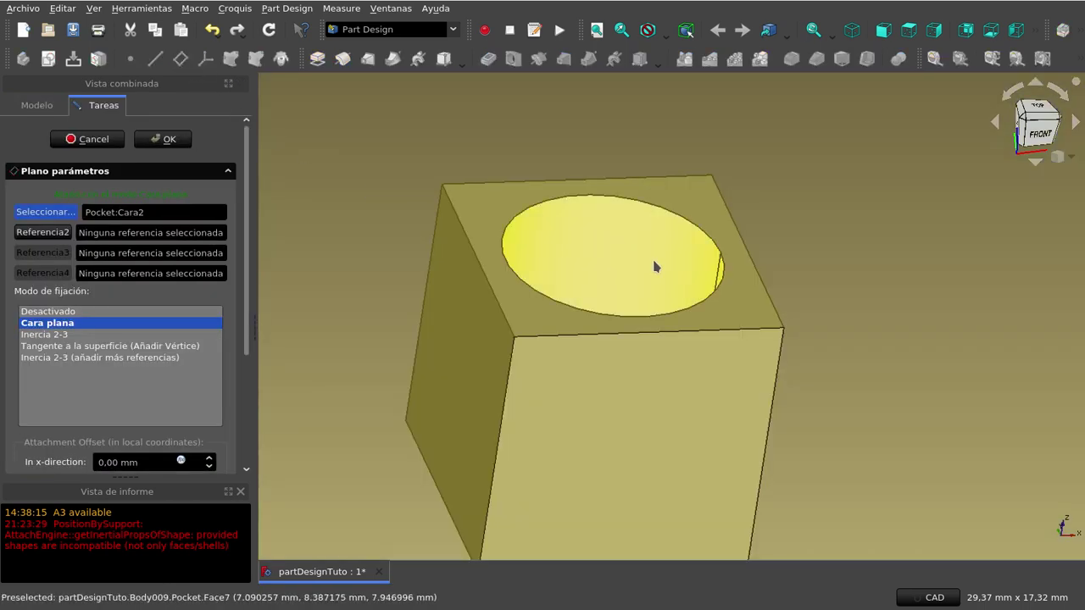
{"action": "scroll", "coordinate": [651, 296], "scroll_direction": "down", "scroll_amount": 5}
{"action": "mouse_move", "coordinate": [622, 310]}
{"action": "middle_mouse_down"}
{"action": "mouse_move", "coordinate": [736, 344]}
{"action": "mouse_move", "coordinate": [734, 305]}
{"action": "mouse_move", "coordinate": [690, 286]}
{"action": "middle_mouse_up"}
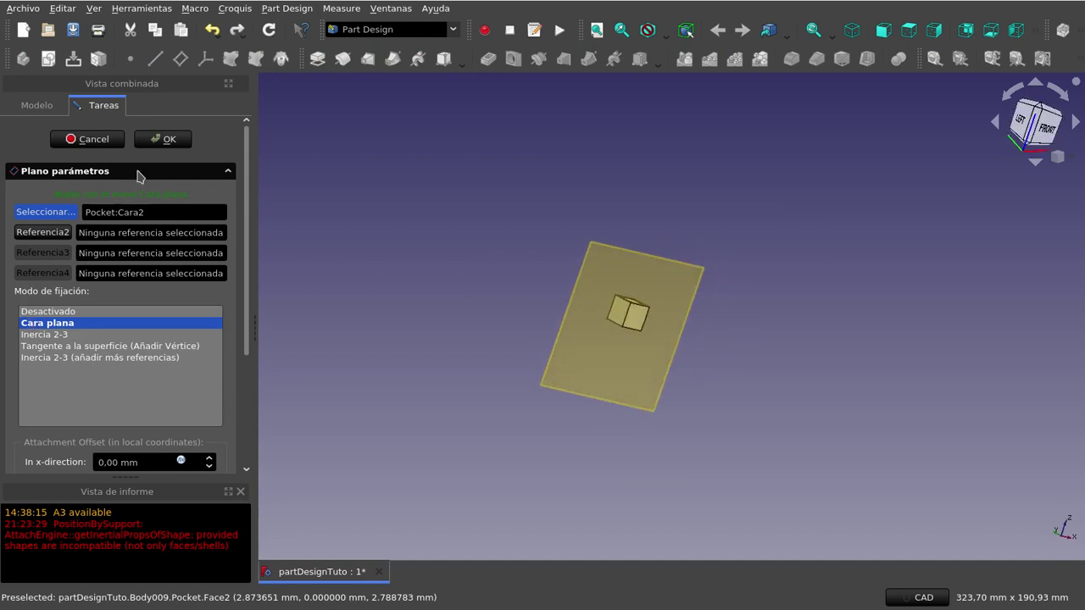
{"action": "left_click", "coordinate": [168, 139]}
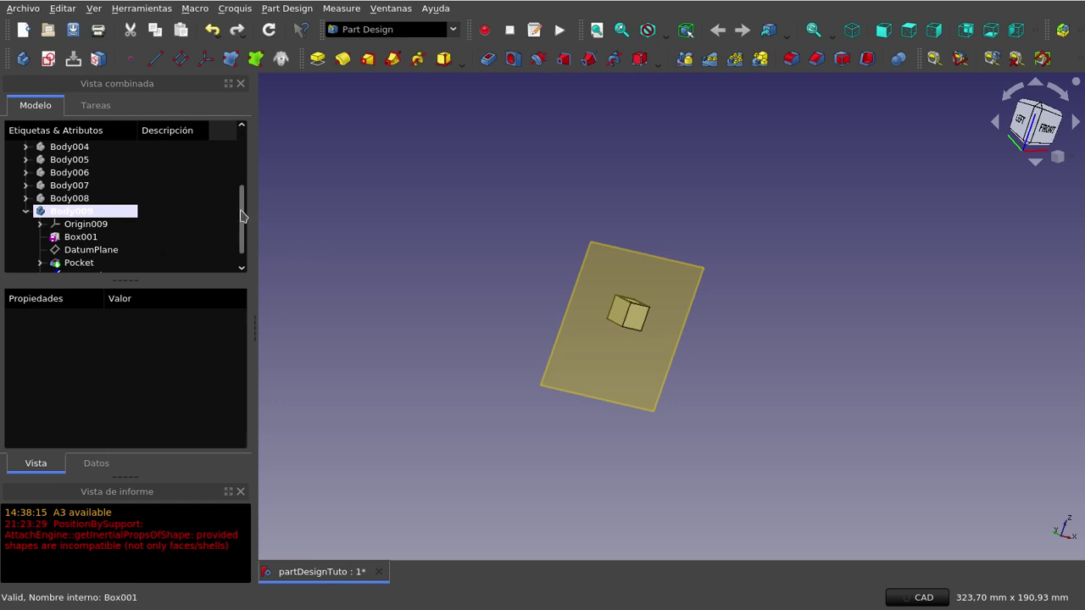
Start a new empty sketch on DatumPlane001
{"action": "scroll", "coordinate": [243, 217], "scroll_direction": "down", "scroll_amount": 1}
{"action": "left_click", "coordinate": [123, 264]}
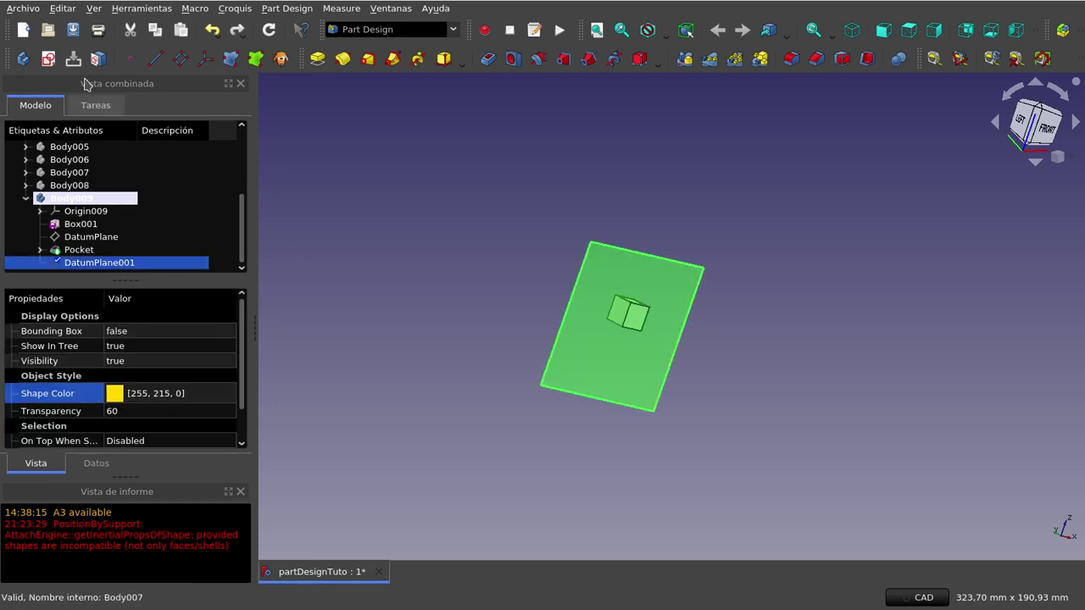
{"action": "left_click", "coordinate": [47, 58]}
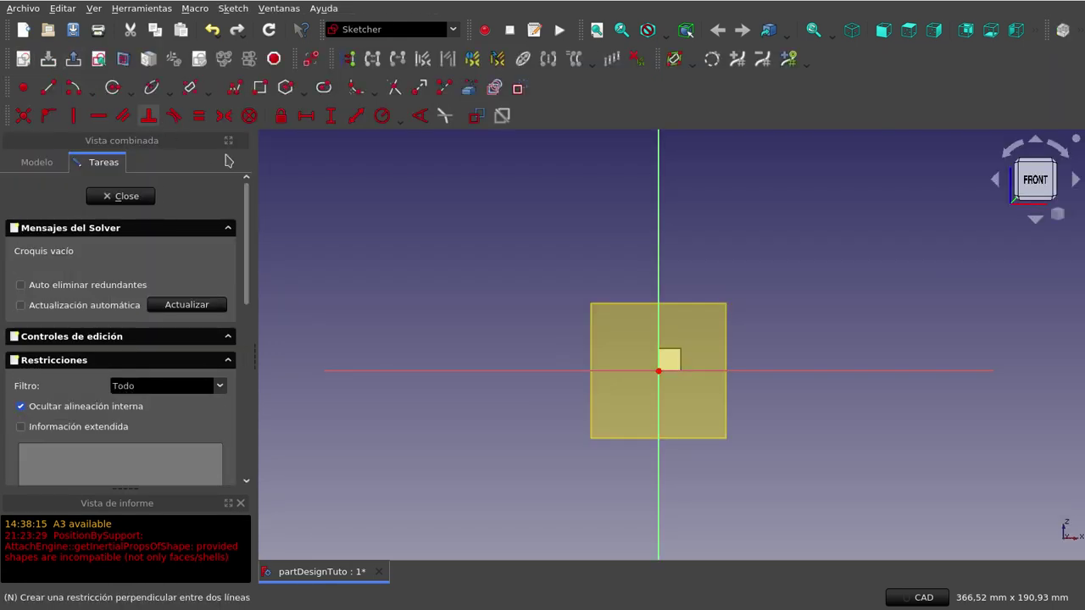
Hide DatumPlane001 from the model tree, leaving only Sketch016 visible over the cube
{"action": "scroll", "coordinate": [685, 361], "scroll_direction": "up", "scroll_amount": 6}
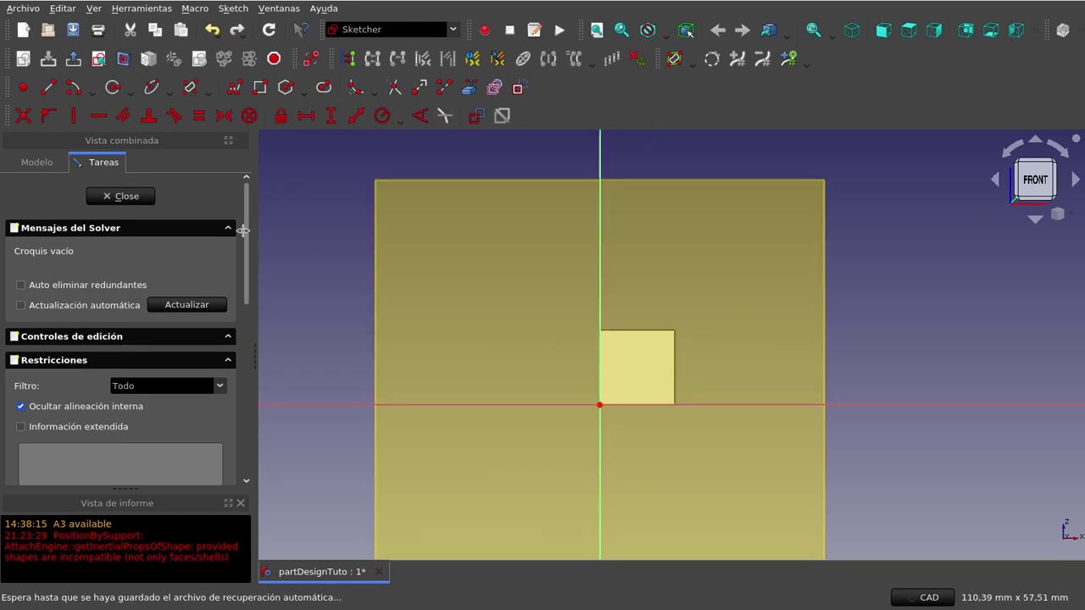
{"action": "left_click", "coordinate": [34, 163]}
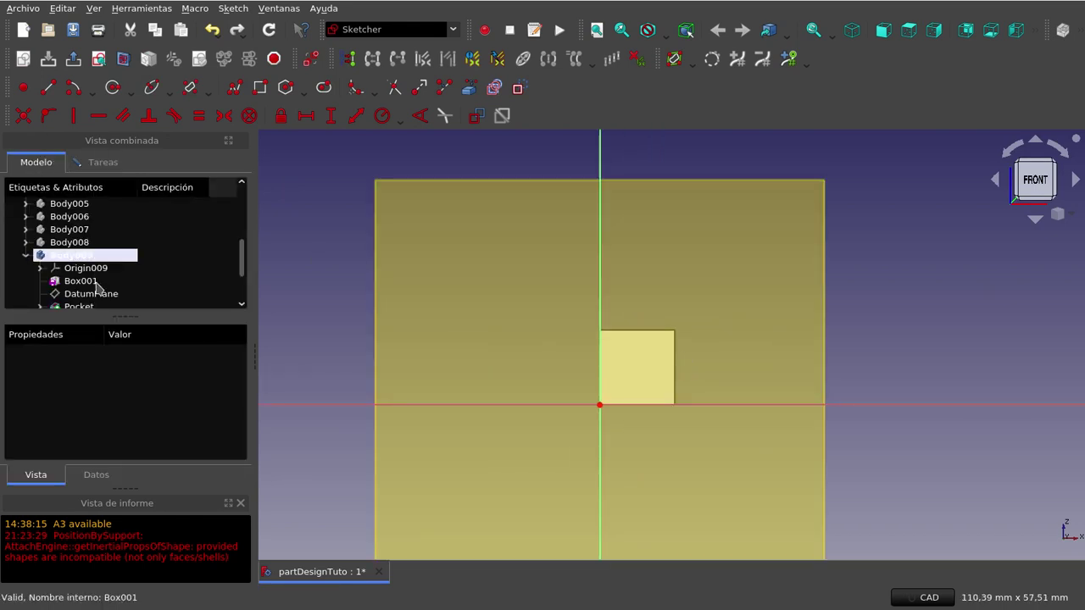
{"action": "left_click", "coordinate": [88, 257]}
{"action": "scroll", "coordinate": [94, 270], "scroll_direction": "down", "scroll_amount": 1}
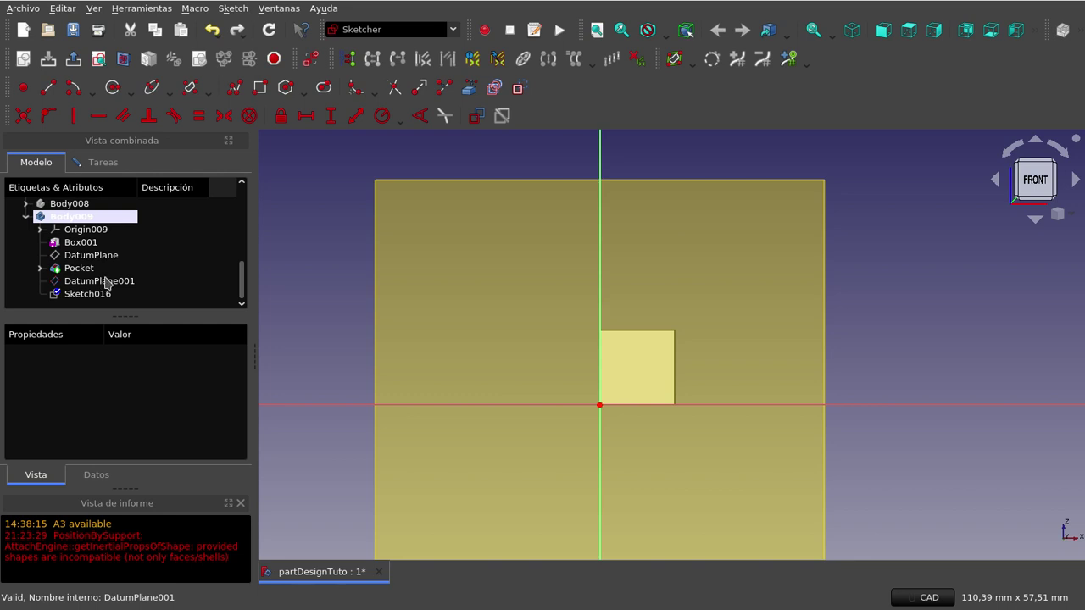
{"action": "left_click", "coordinate": [107, 287]}
{"action": "key", "text": "space"}
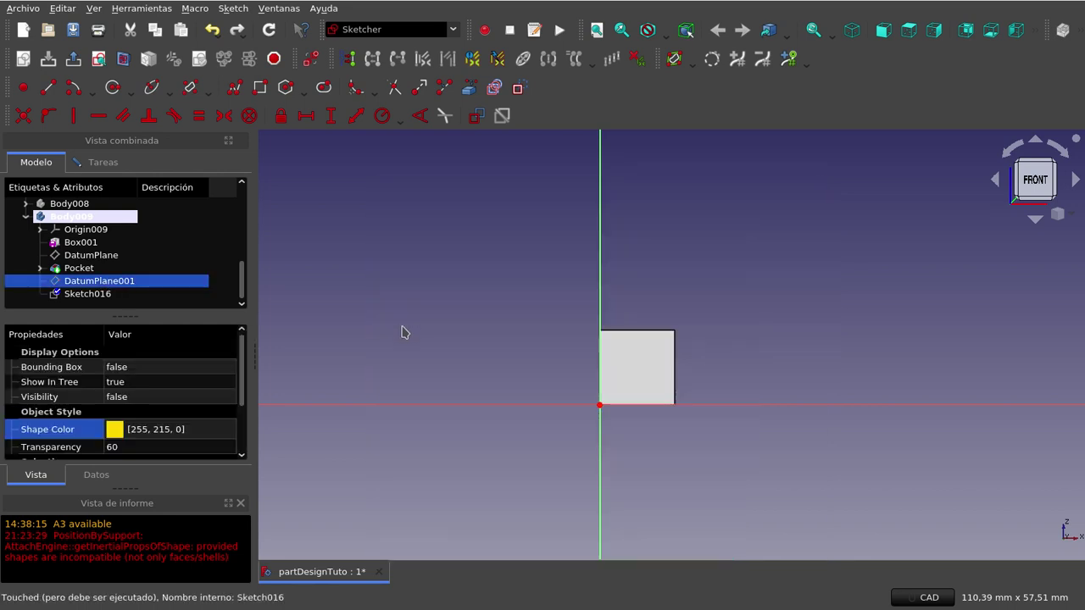
{"action": "scroll", "coordinate": [629, 366], "scroll_direction": "up", "scroll_amount": 5}
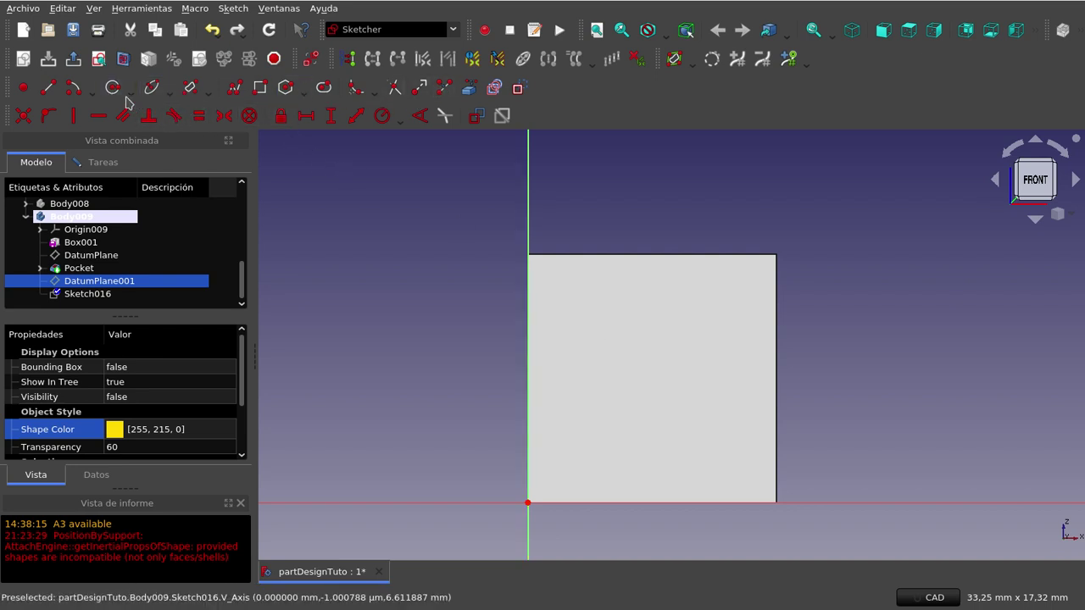
Draw a circle inside the square, then adjust its size and nudge it up and right
{"action": "left_click", "coordinate": [113, 87]}
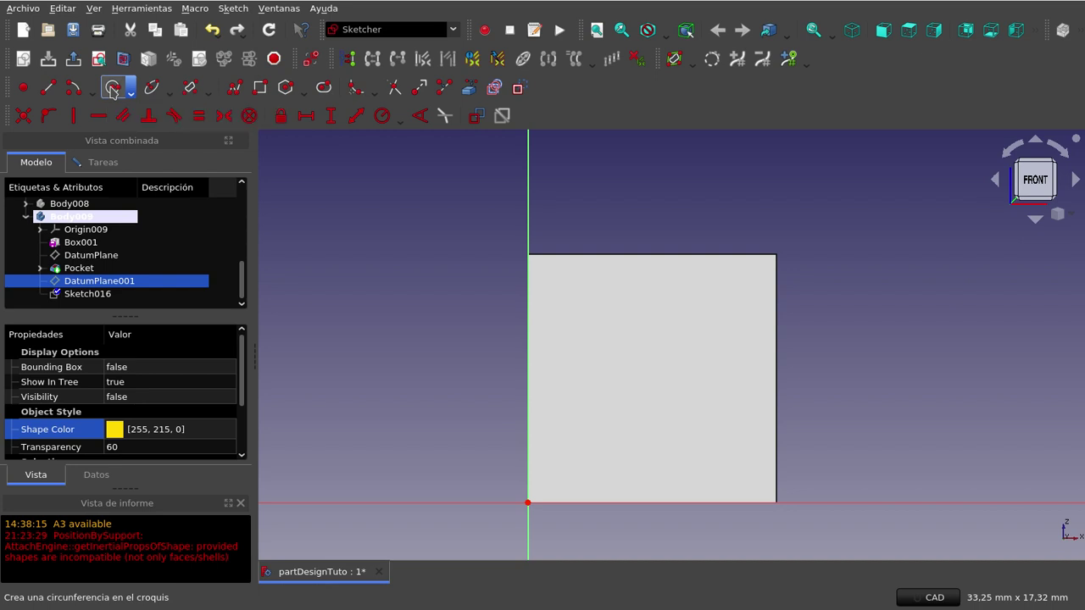
{"action": "left_click", "coordinate": [641, 375]}
{"action": "left_click", "coordinate": [663, 339]}
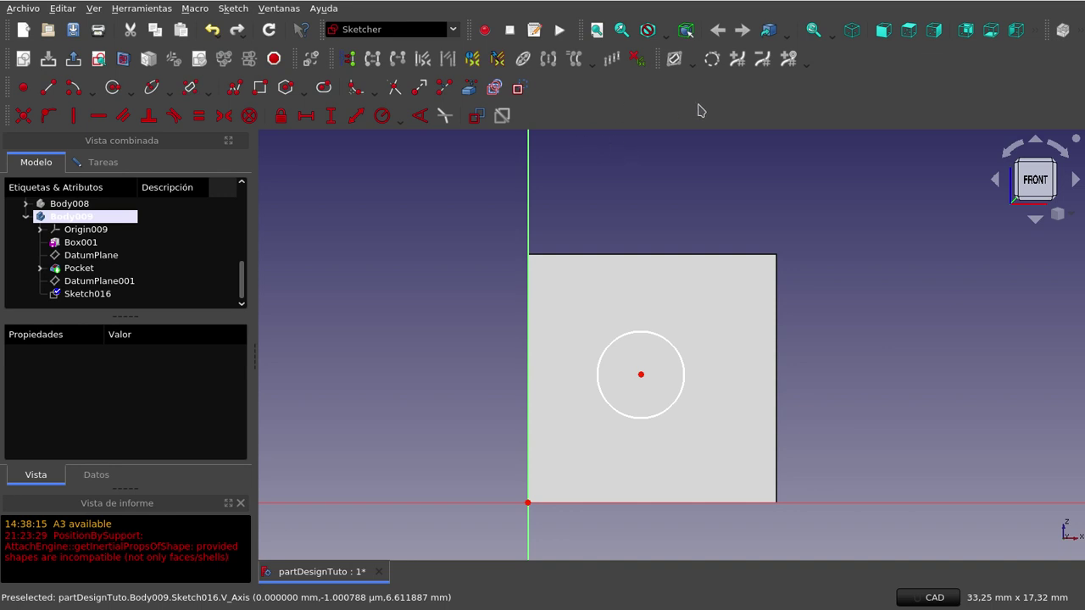
{"action": "mouse_move", "coordinate": [683, 361]}
{"action": "left_mouse_down"}
{"action": "mouse_move", "coordinate": [679, 340]}
{"action": "mouse_move", "coordinate": [700, 325]}
{"action": "mouse_move", "coordinate": [689, 330]}
{"action": "left_mouse_up"}
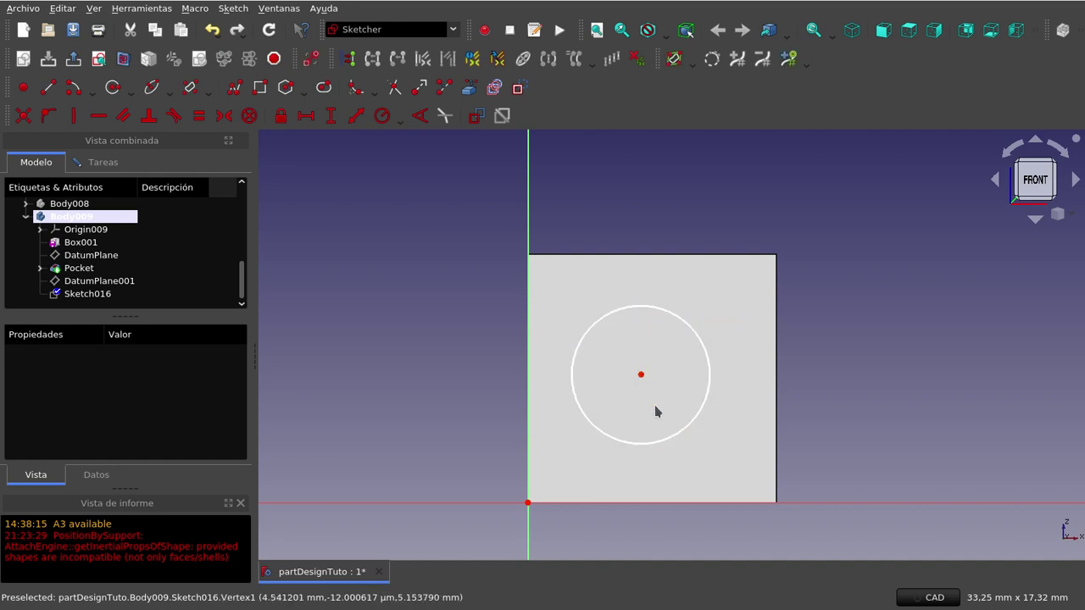
{"action": "left_click_drag", "start_coordinate": [640, 377], "coordinate": [650, 372]}
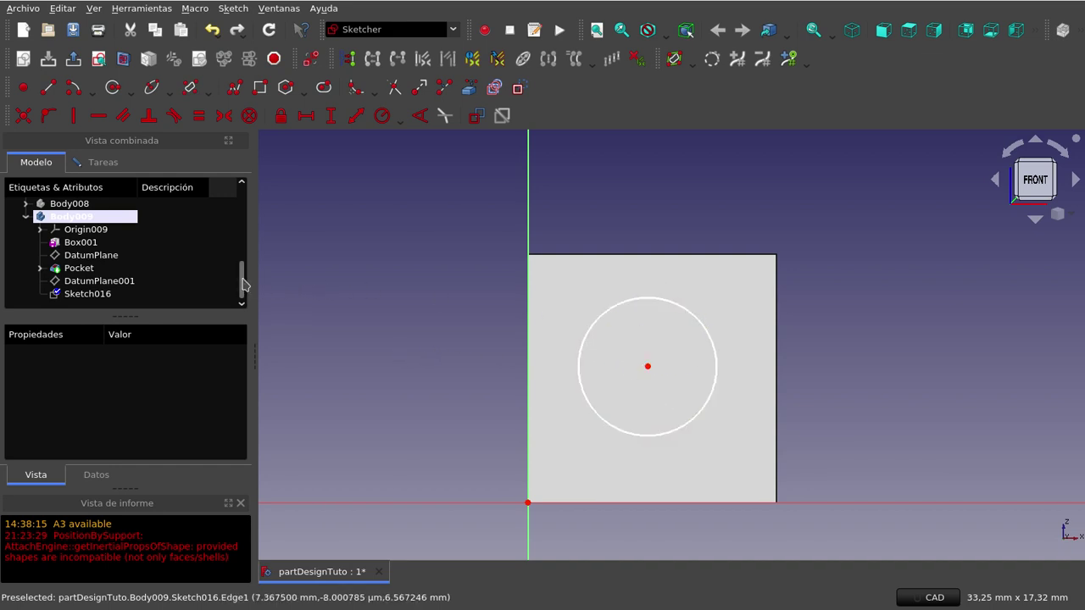
Return to the Tareas panel to review the sketch, under-constrained by 3 degrees of freedom
{"action": "scroll", "coordinate": [243, 283], "scroll_direction": "up", "scroll_amount": 1}
{"action": "scroll", "coordinate": [244, 280], "scroll_direction": "up", "scroll_amount": 3}
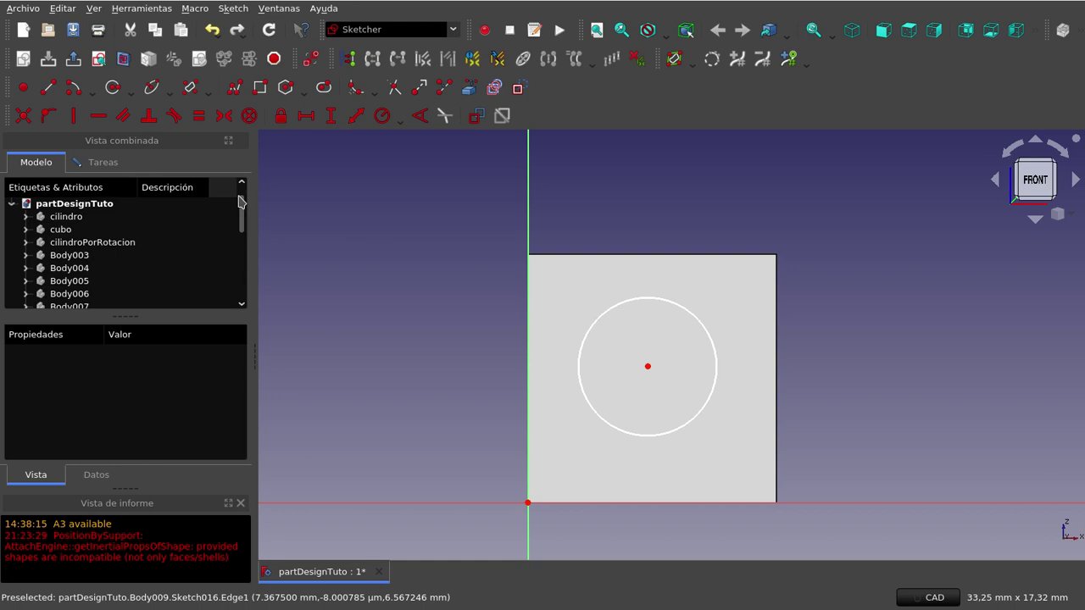
{"action": "left_click", "coordinate": [104, 163]}
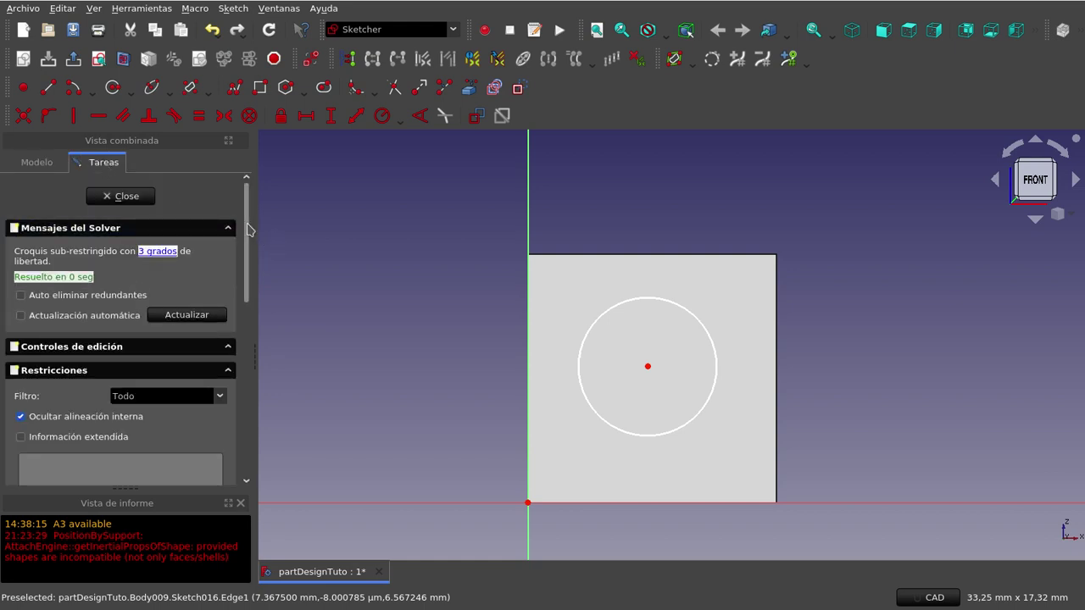
{"action": "scroll", "coordinate": [250, 230], "scroll_direction": "down", "scroll_amount": 2}
{"action": "scroll", "coordinate": [250, 229], "scroll_direction": "up", "scroll_amount": 2}
{"action": "scroll", "coordinate": [245, 246], "scroll_direction": "down", "scroll_amount": 1}
{"action": "scroll", "coordinate": [245, 246], "scroll_direction": "down", "scroll_amount": 4}
{"action": "scroll", "coordinate": [247, 229], "scroll_direction": "up", "scroll_amount": 2}
{"action": "scroll", "coordinate": [250, 210], "scroll_direction": "up", "scroll_amount": 3}
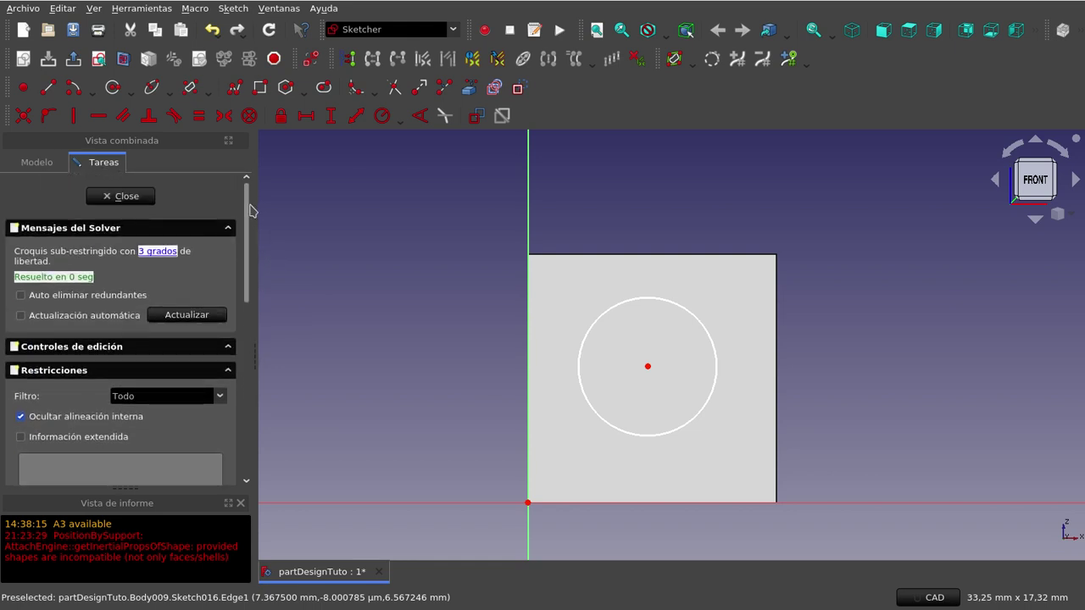